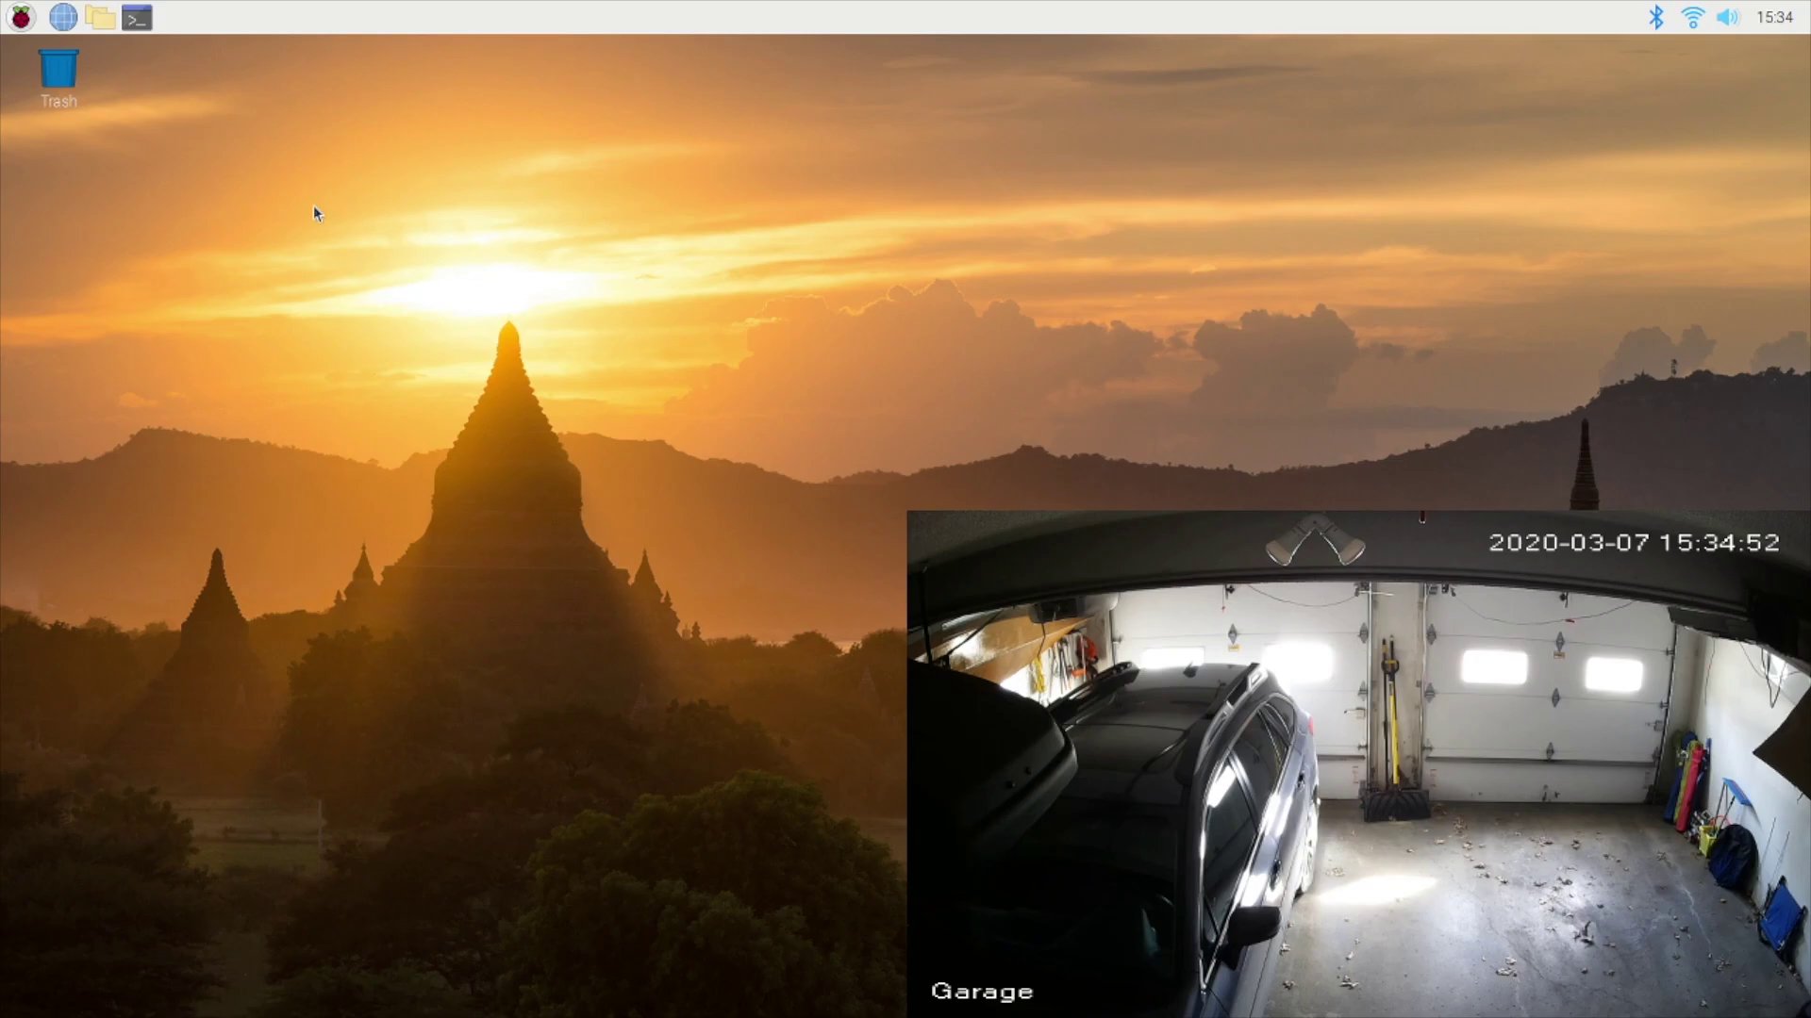
Launch Raspberry Pi Configuration and open the Overlay File System settings from the Performance tab.
{"action": "left_click", "coordinate": [21, 17]}
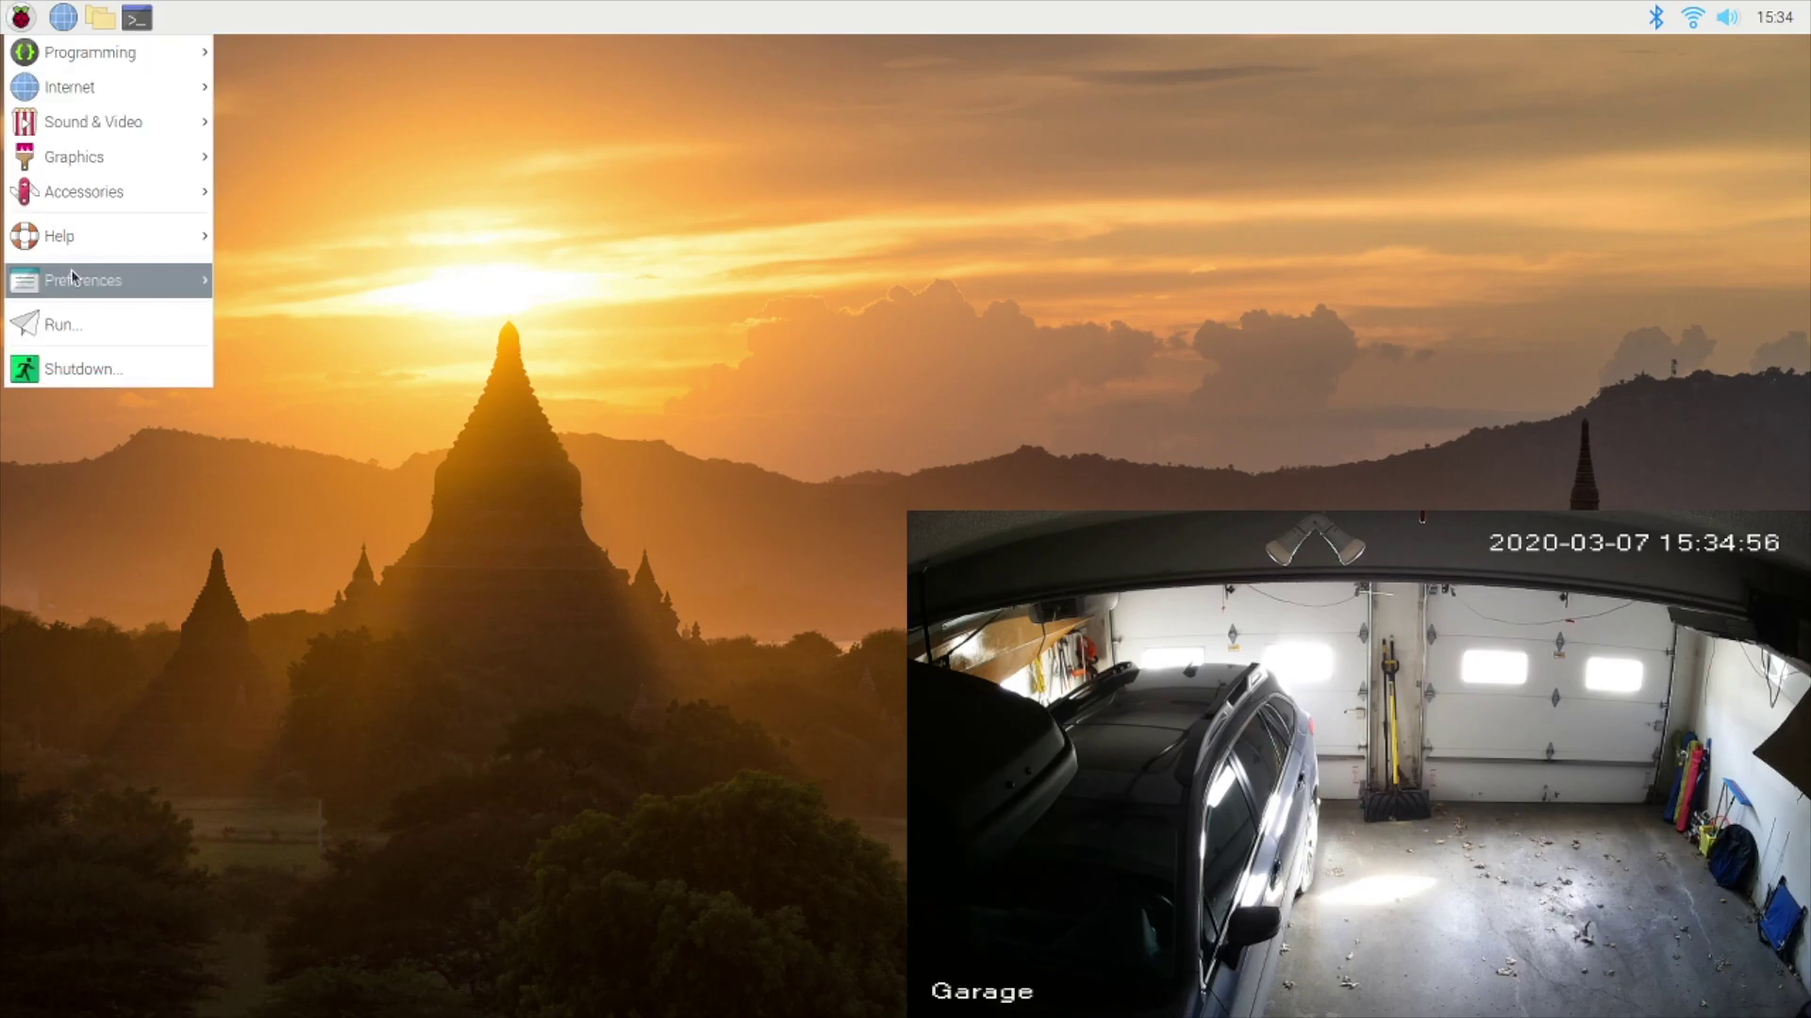
{"action": "mouse_move", "coordinate": [95, 288]}
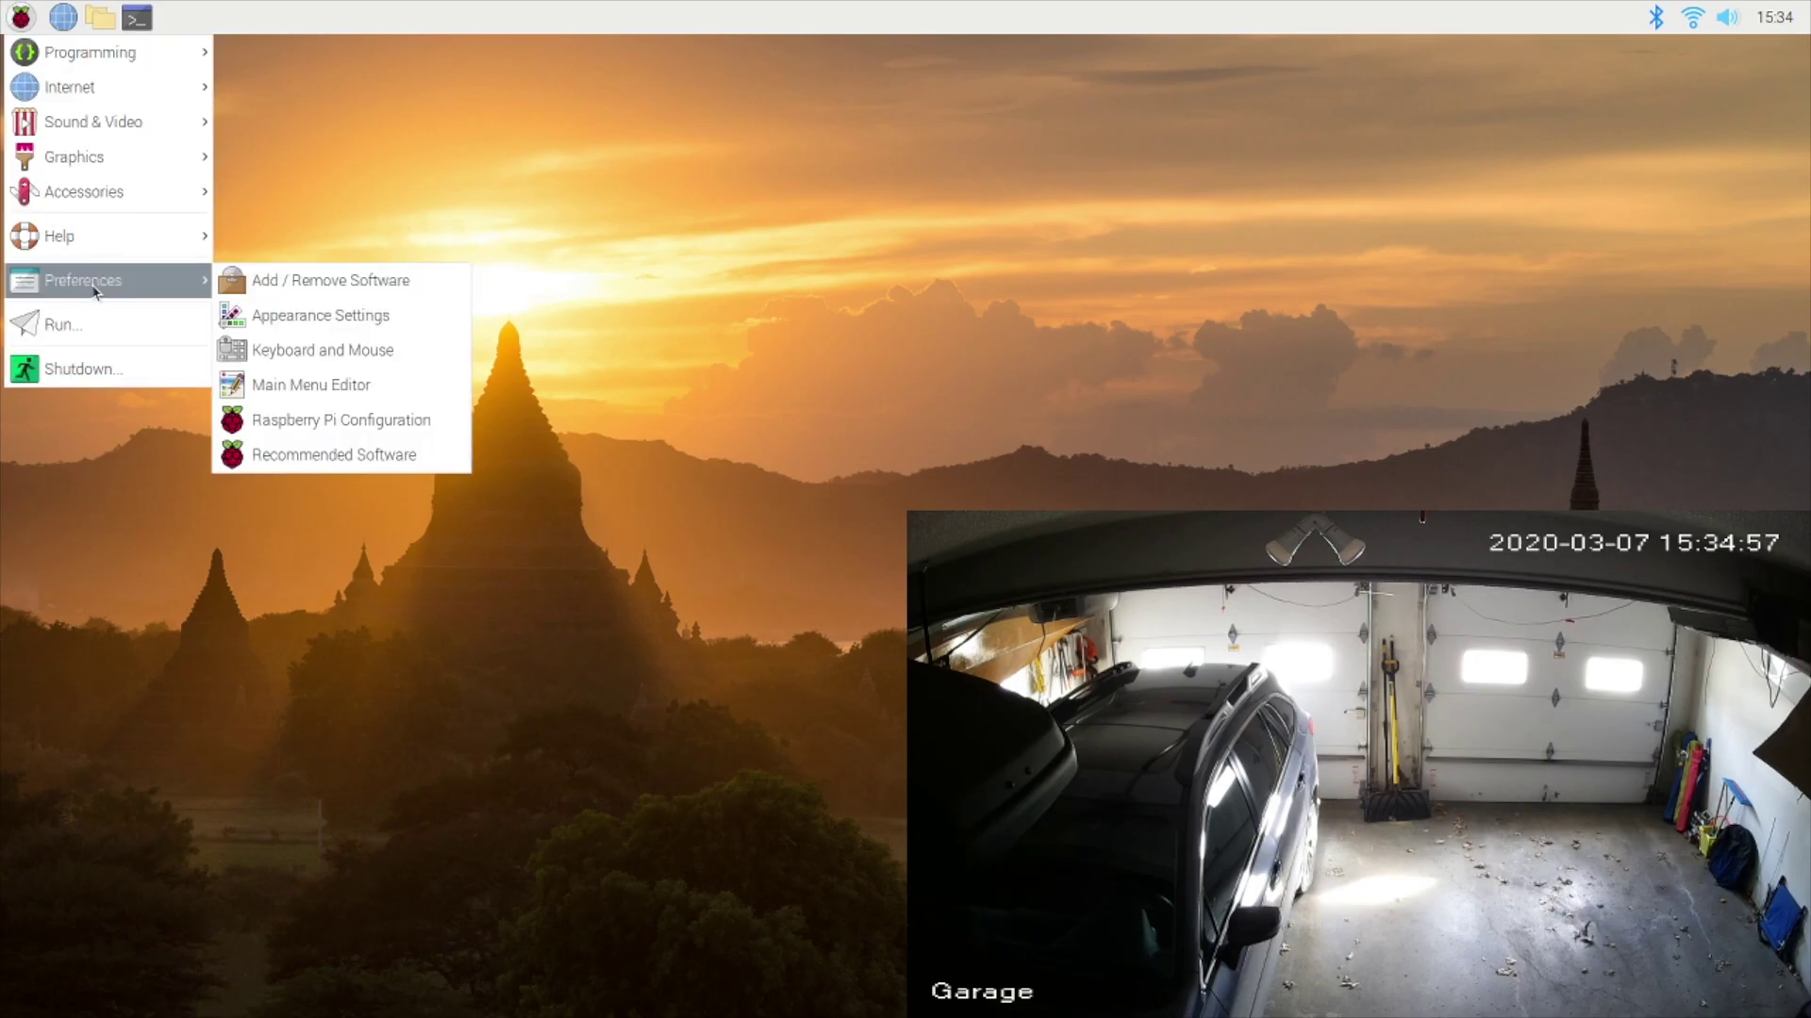
{"action": "left_click", "coordinate": [349, 422]}
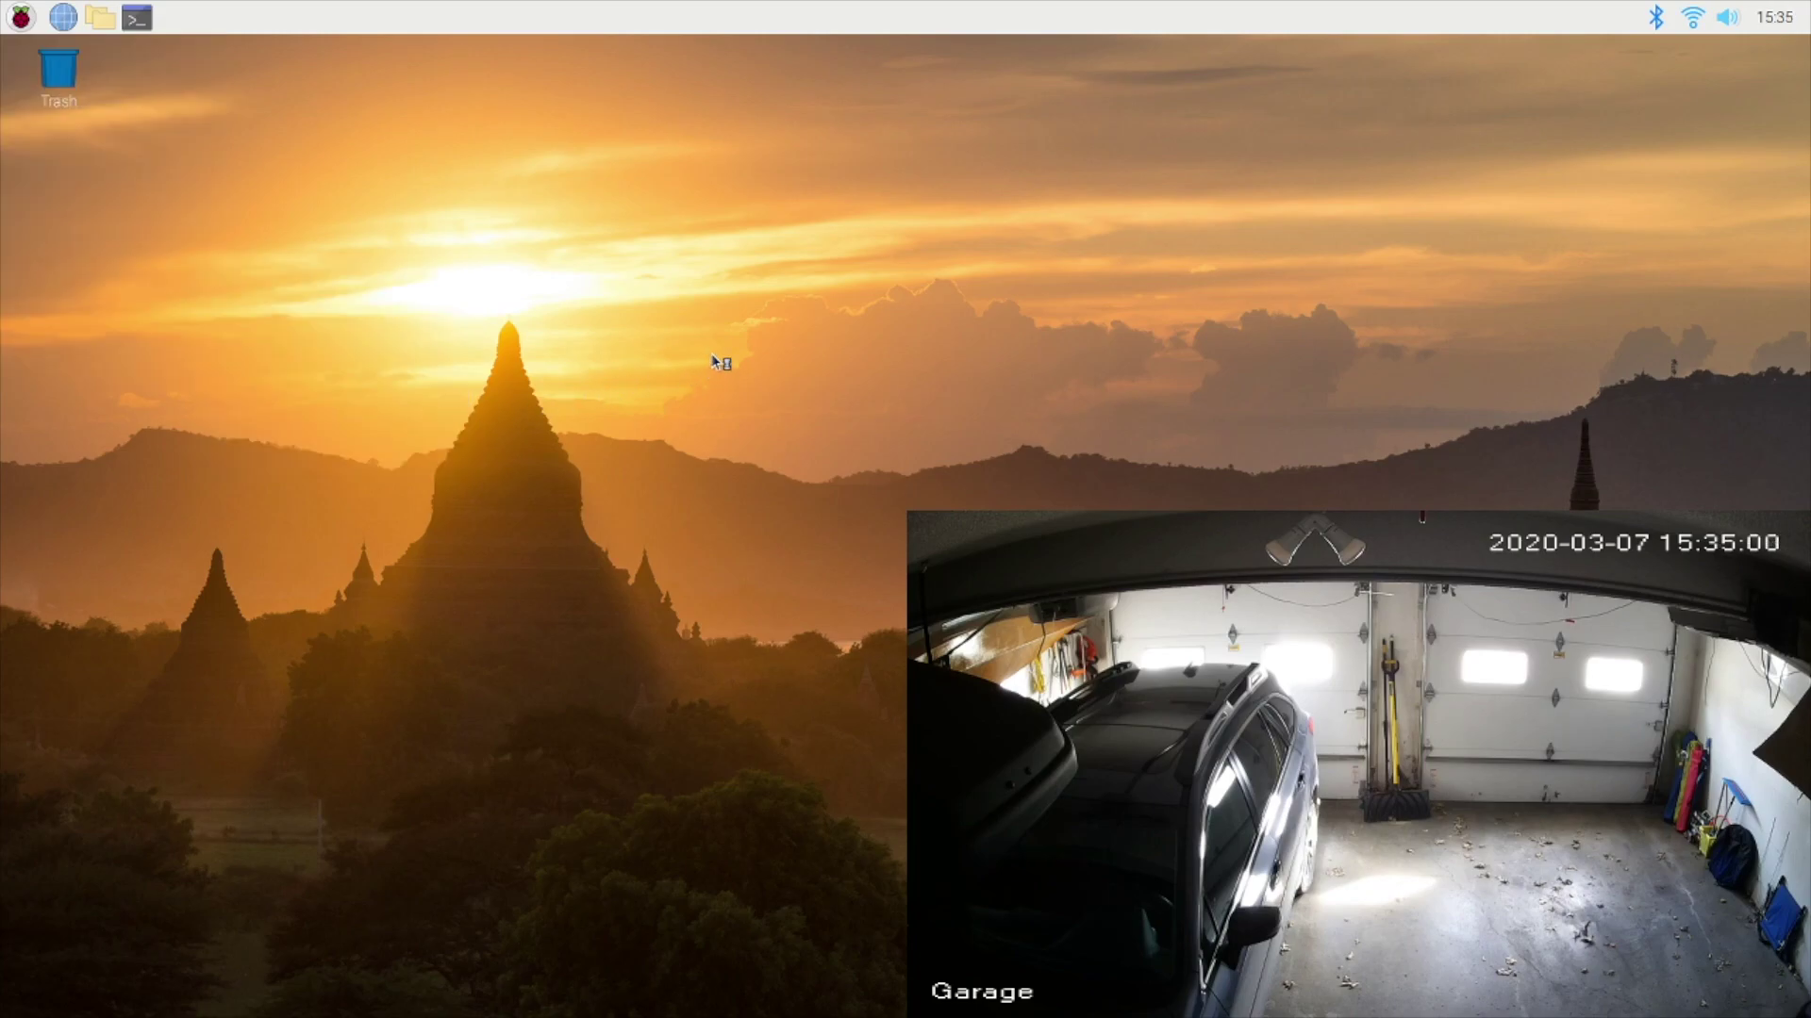
{"action": "left_click_drag", "start_coordinate": [774, 319], "coordinate": [366, 188]}
{"action": "left_click", "coordinate": [620, 232]}
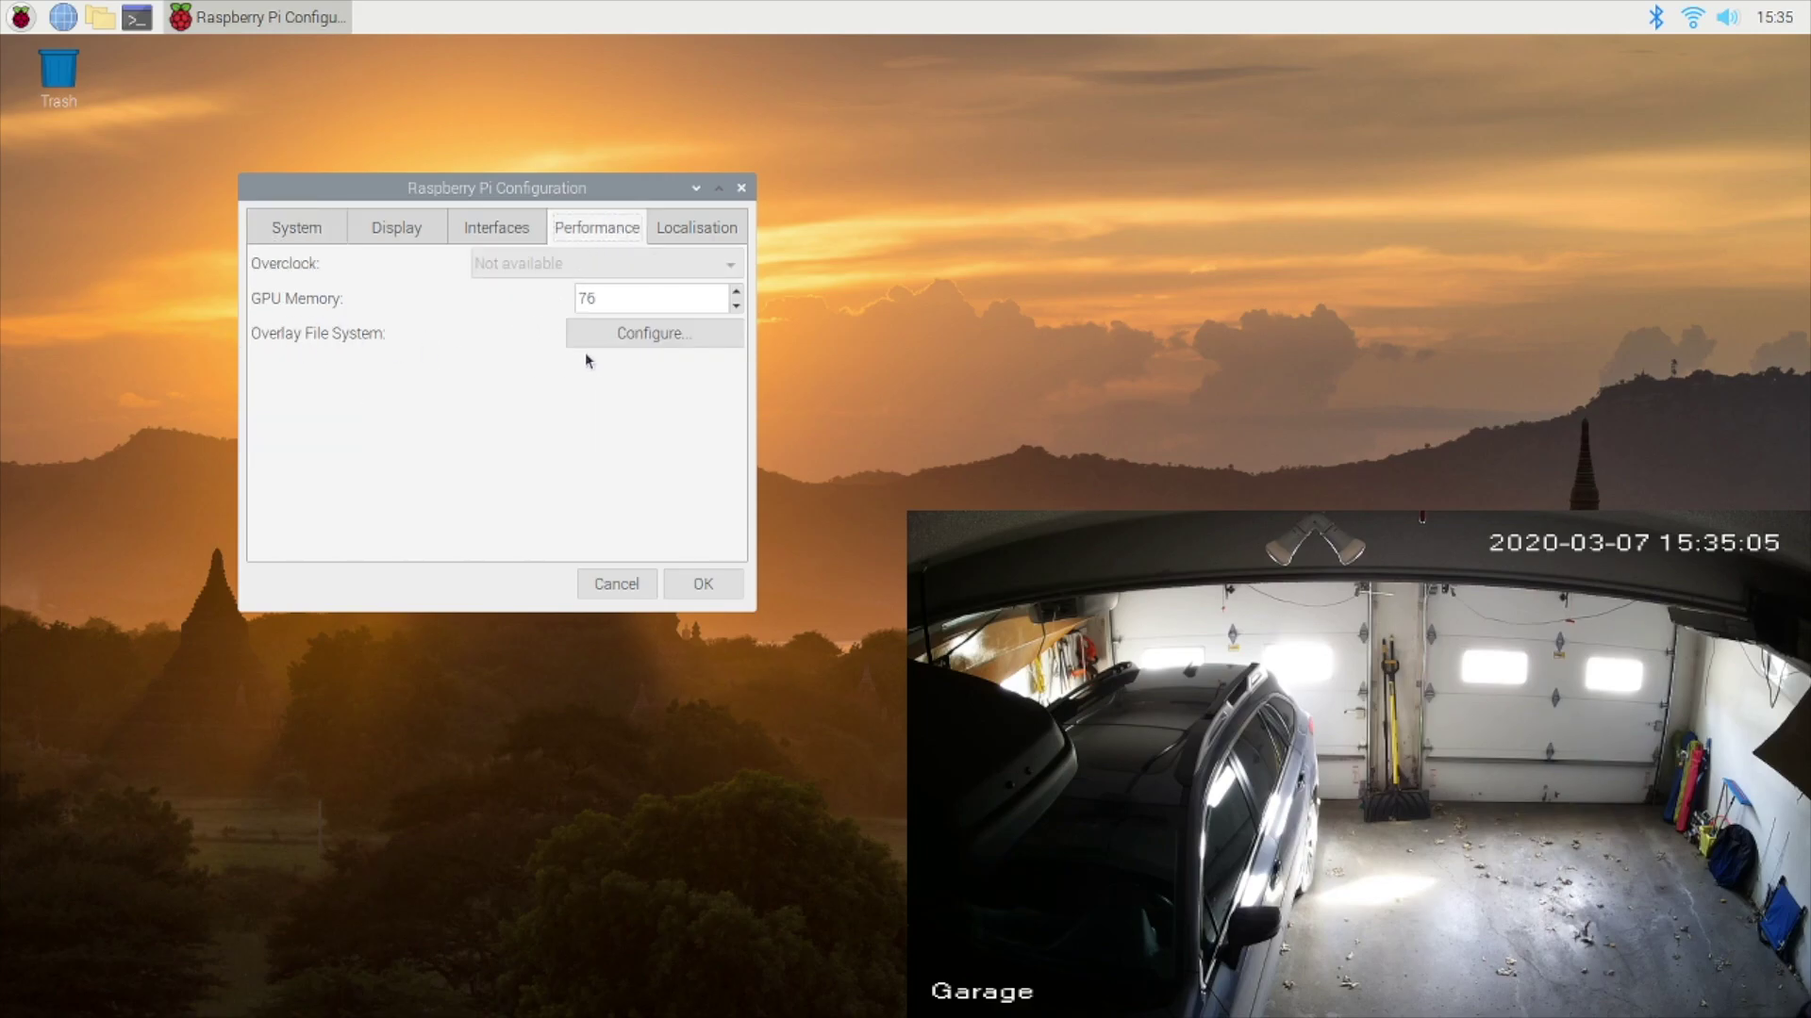
{"action": "left_click", "coordinate": [660, 335]}
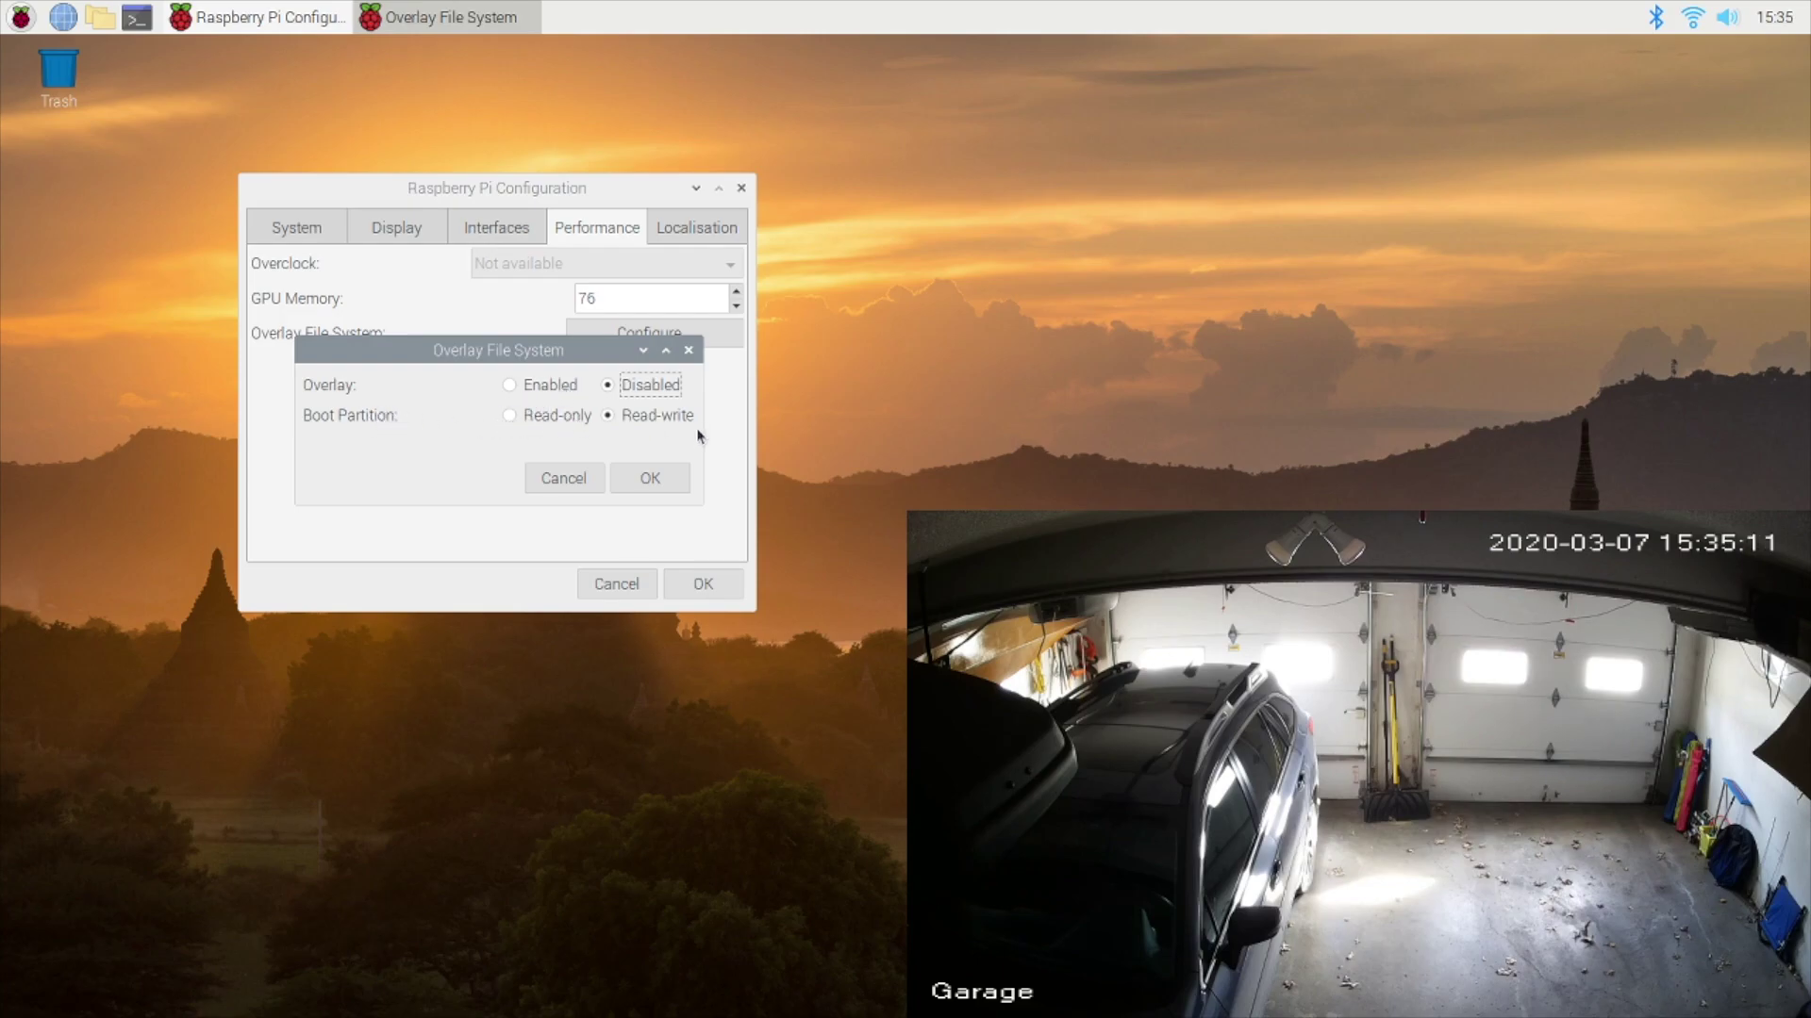
Enable the overlay file system with a read-only boot partition, save, and accept the reboot.
{"action": "left_click", "coordinate": [510, 387]}
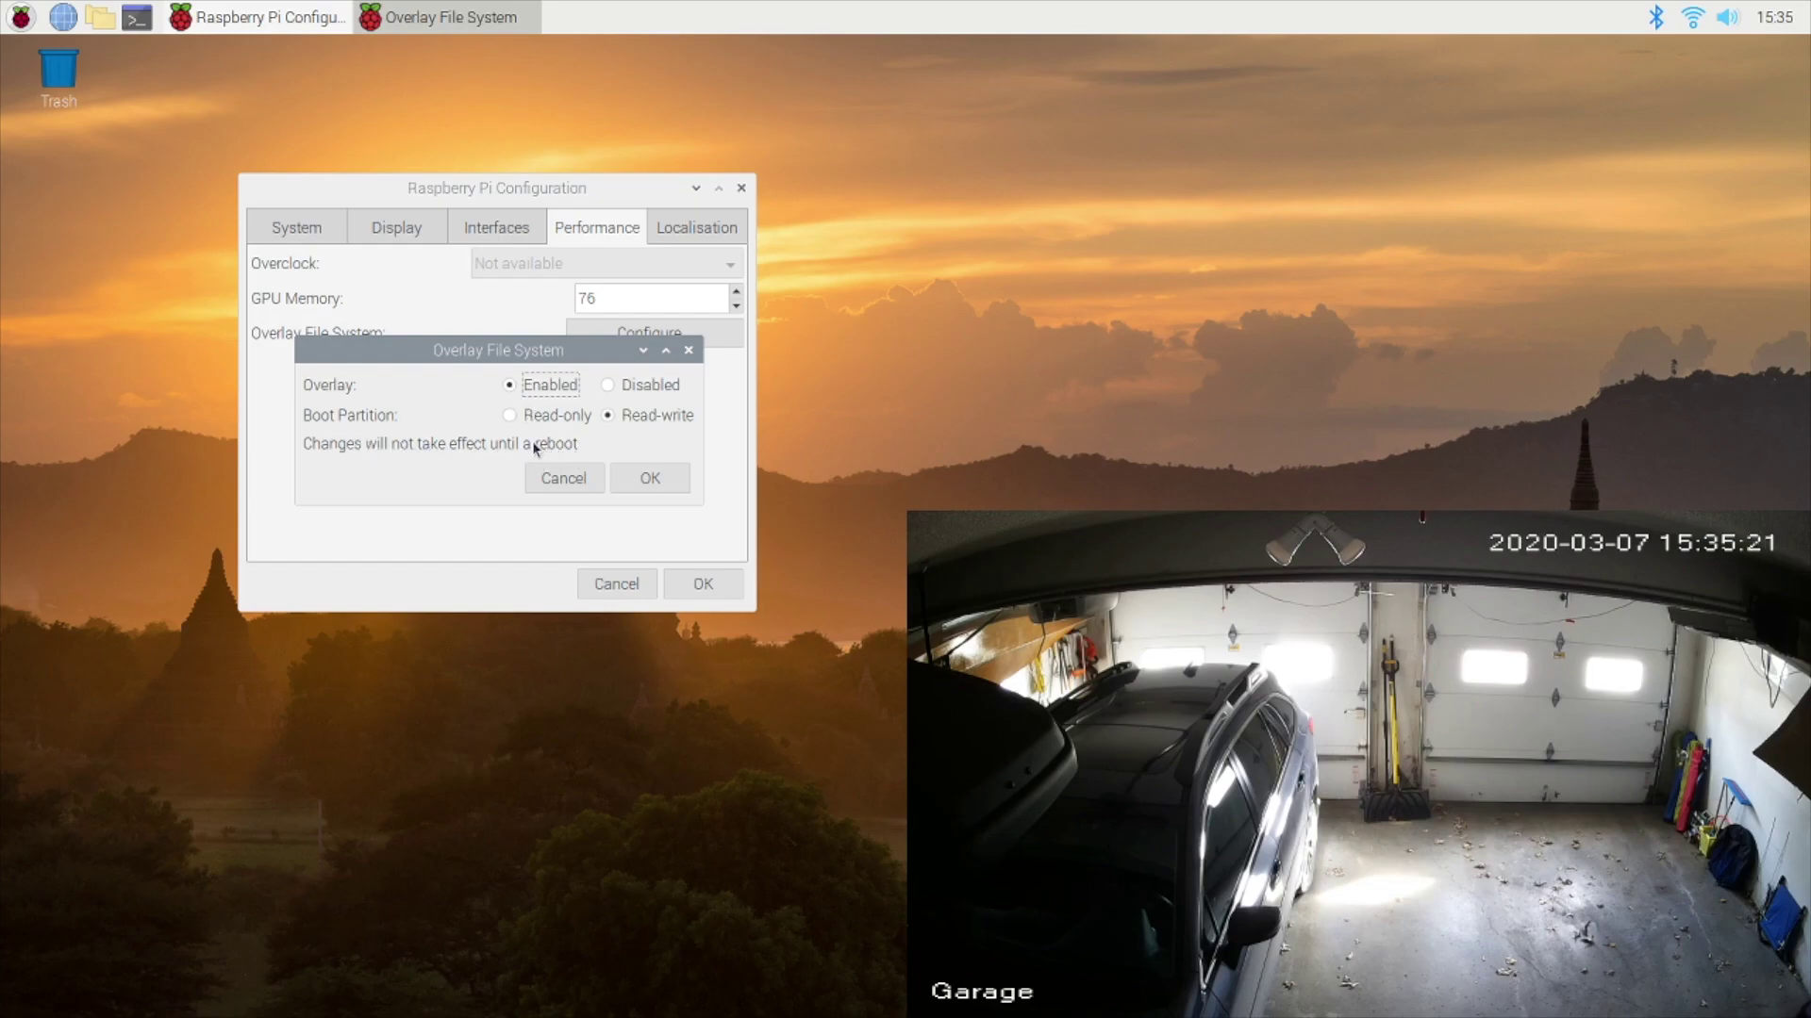
{"action": "left_click", "coordinate": [510, 416]}
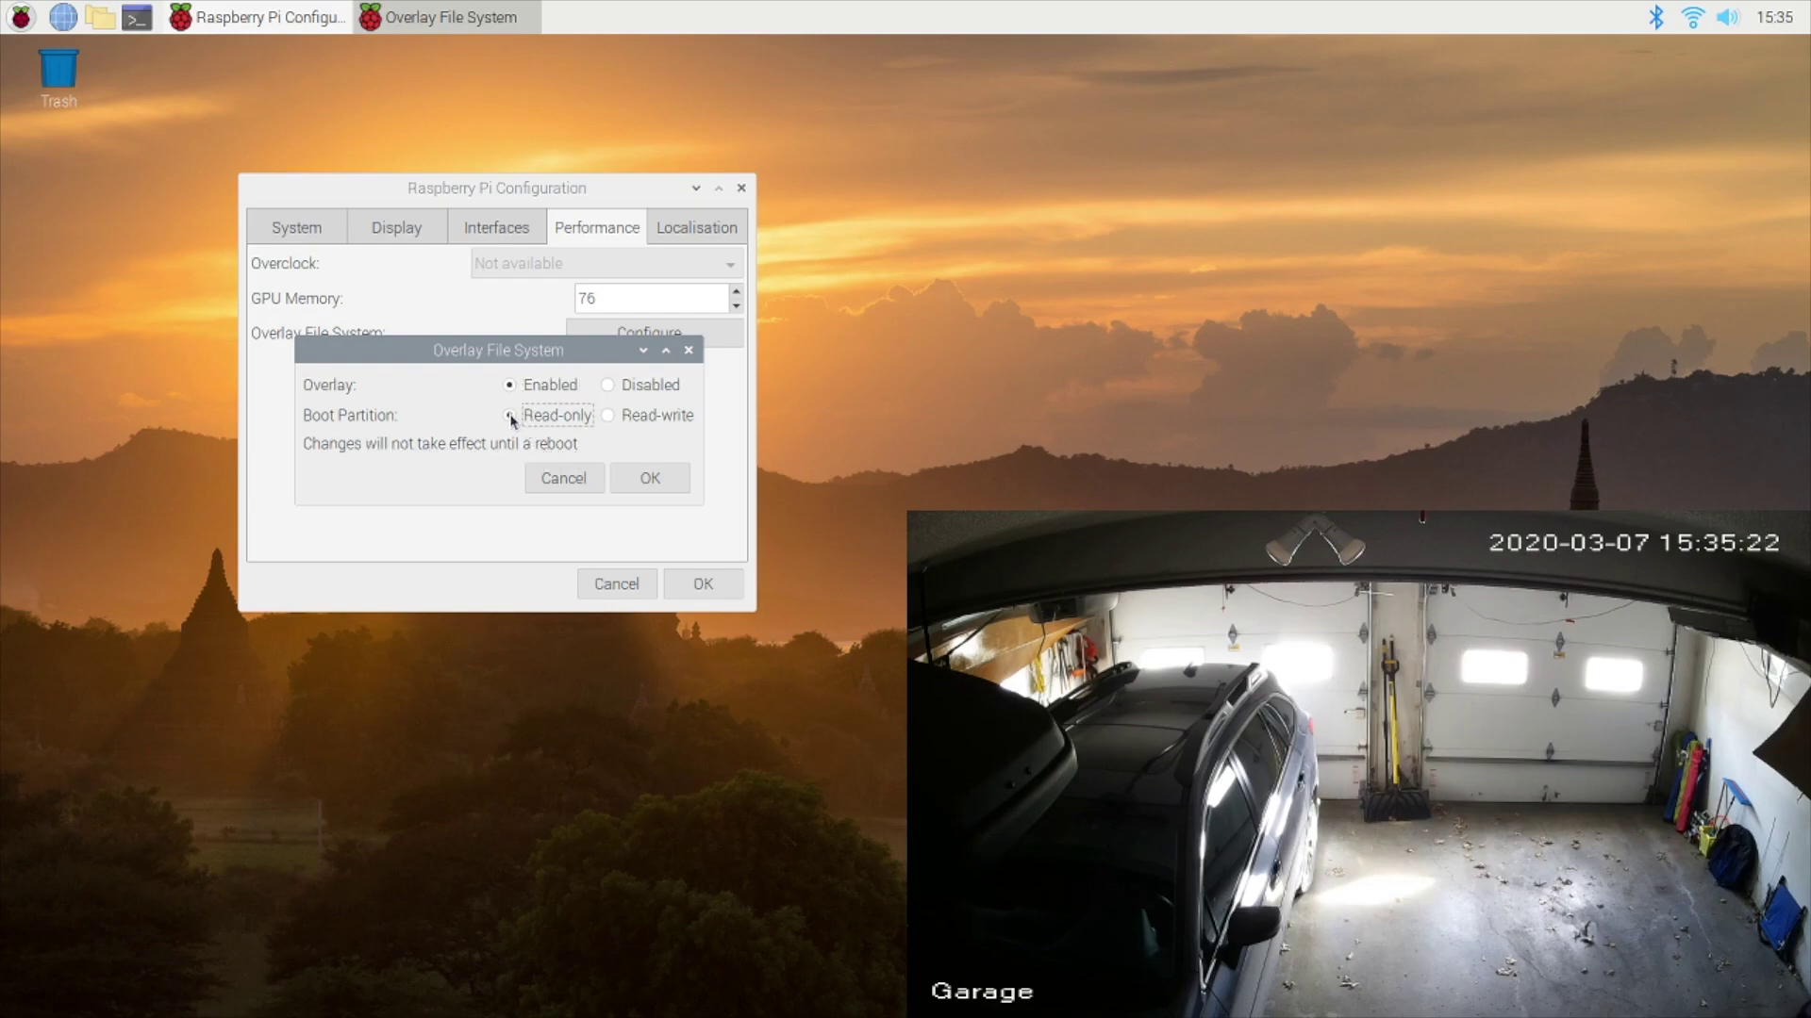
{"action": "left_click", "coordinate": [663, 482]}
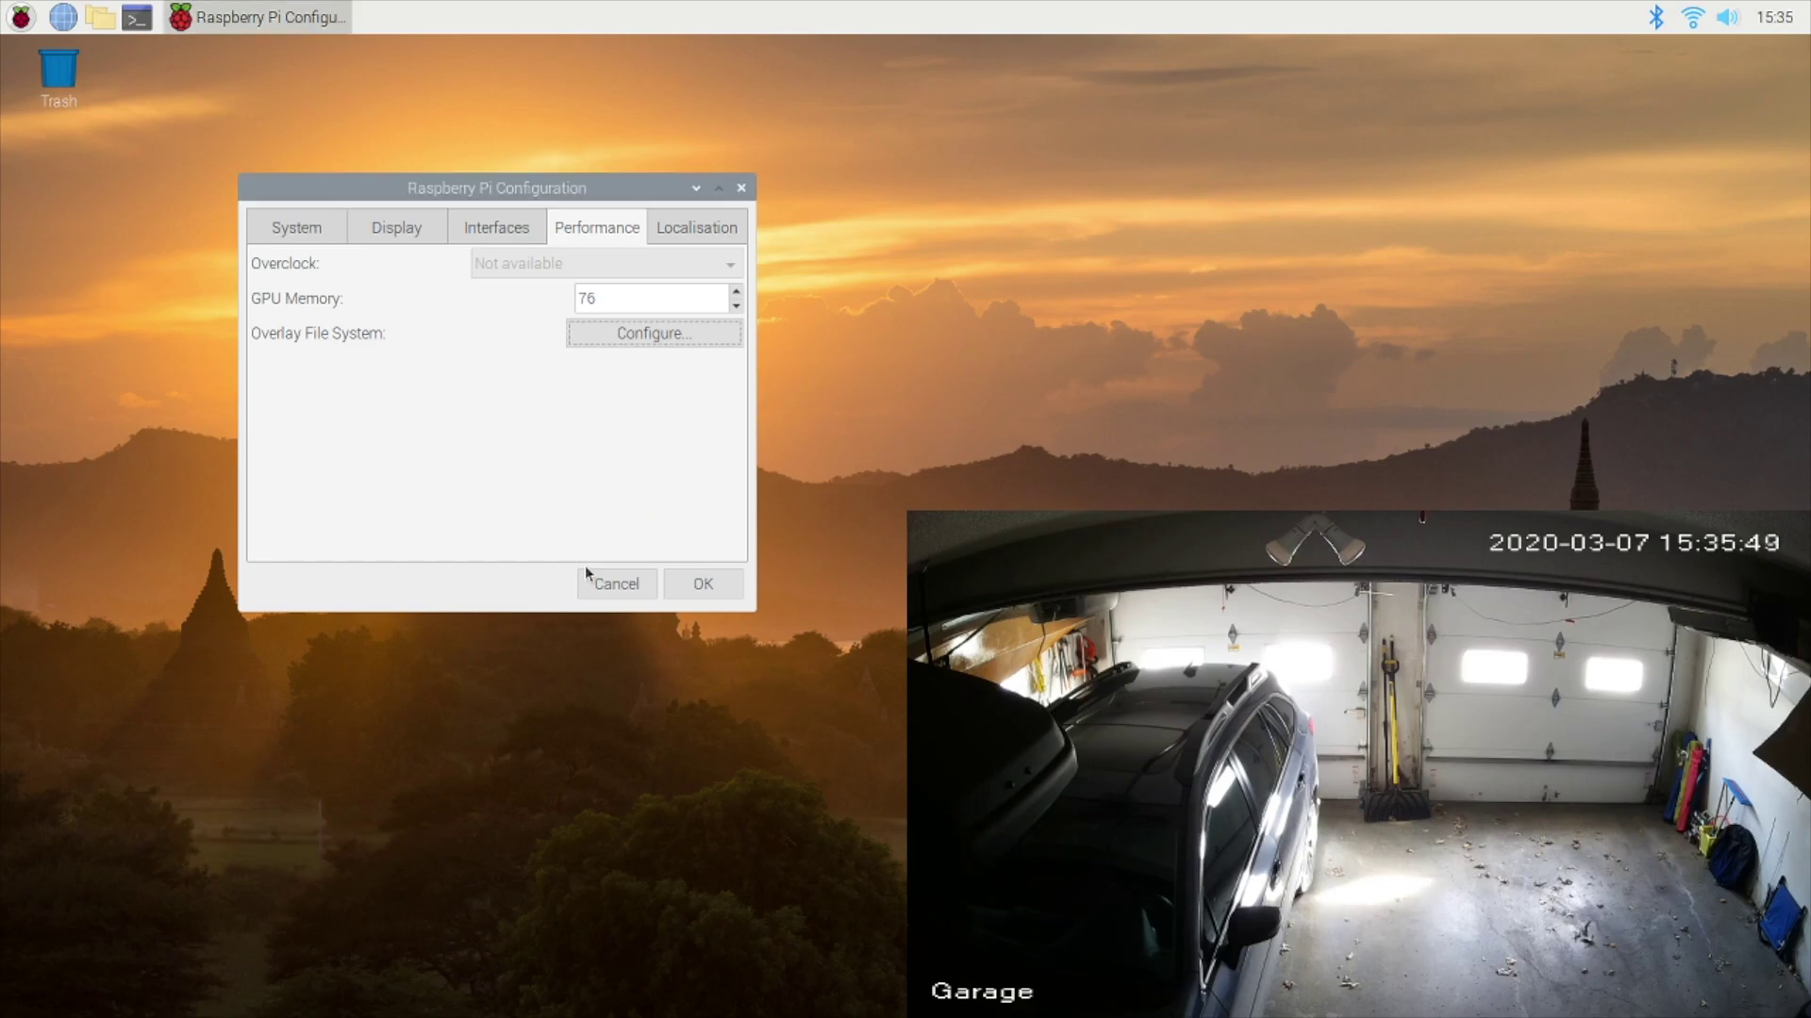
{"action": "left_click", "coordinate": [700, 585]}
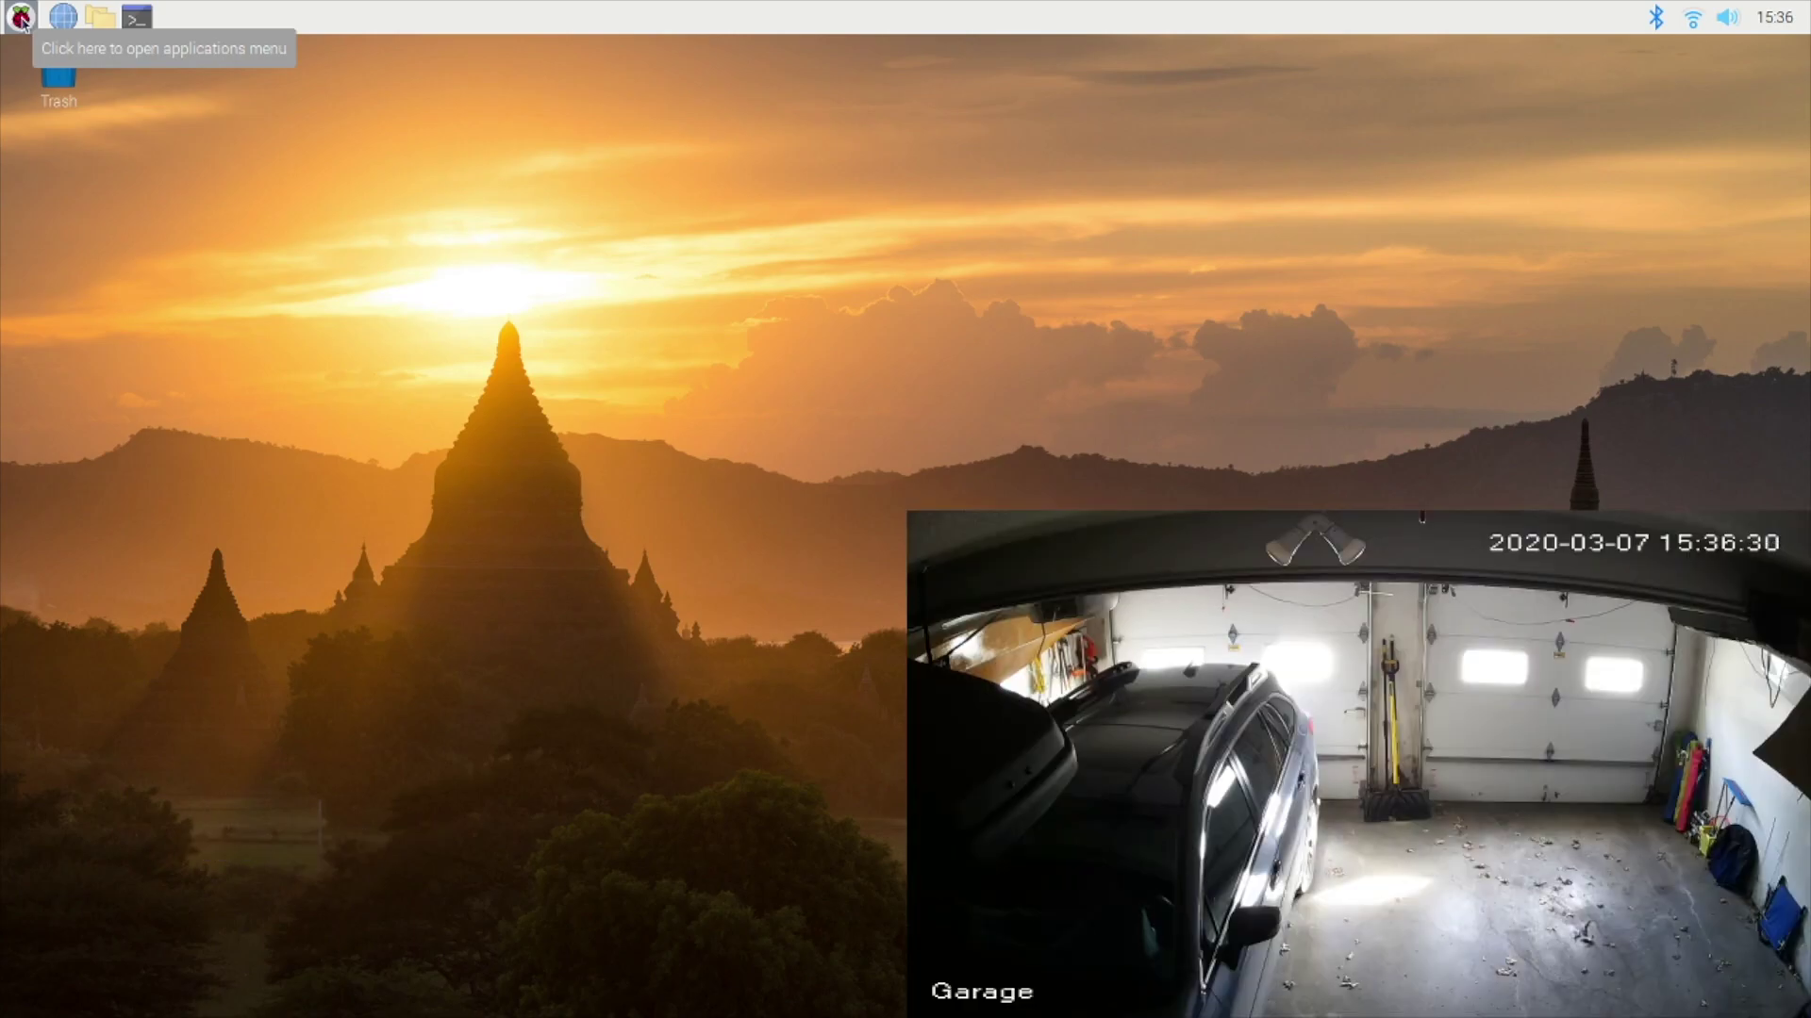
In a new terminal, create an empty 'file' with touch, confirm it with ls, and enter sudo reboot.
{"action": "left_click", "coordinate": [102, 17]}
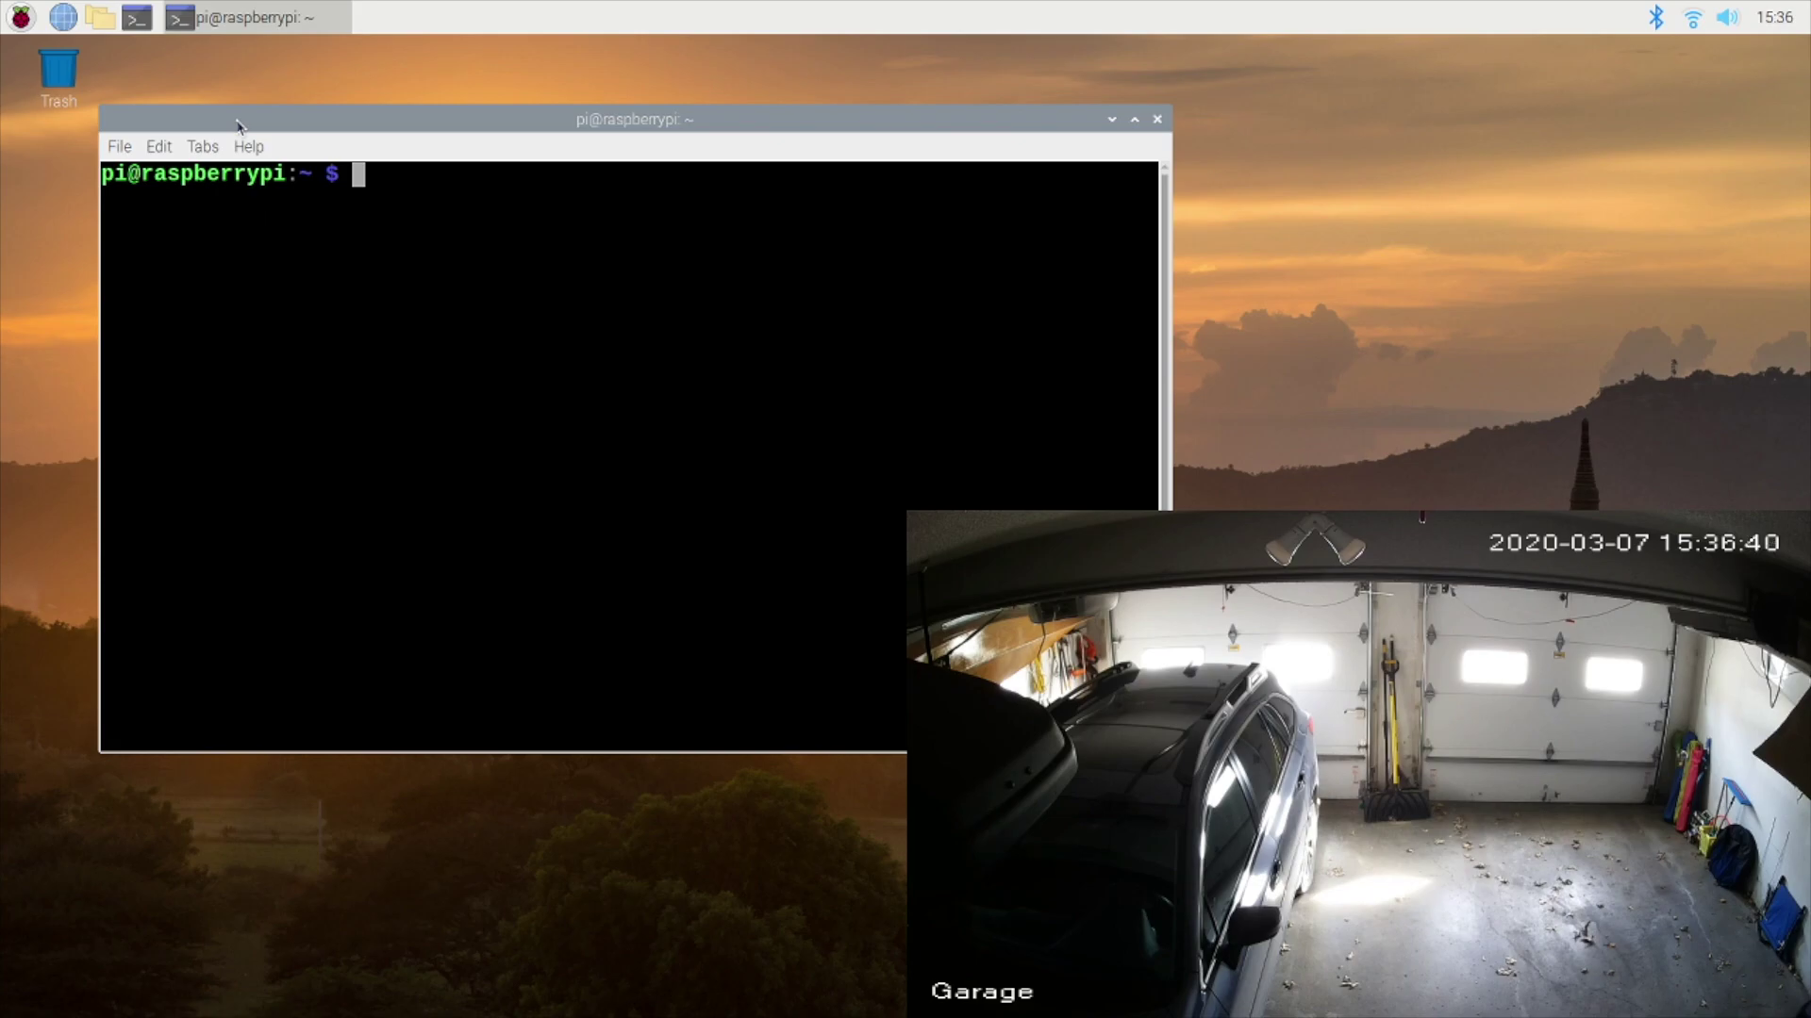
{"action": "type", "text": "touch fil"}
{"action": "type", "text": "e"}
{"action": "key", "text": "Return"}
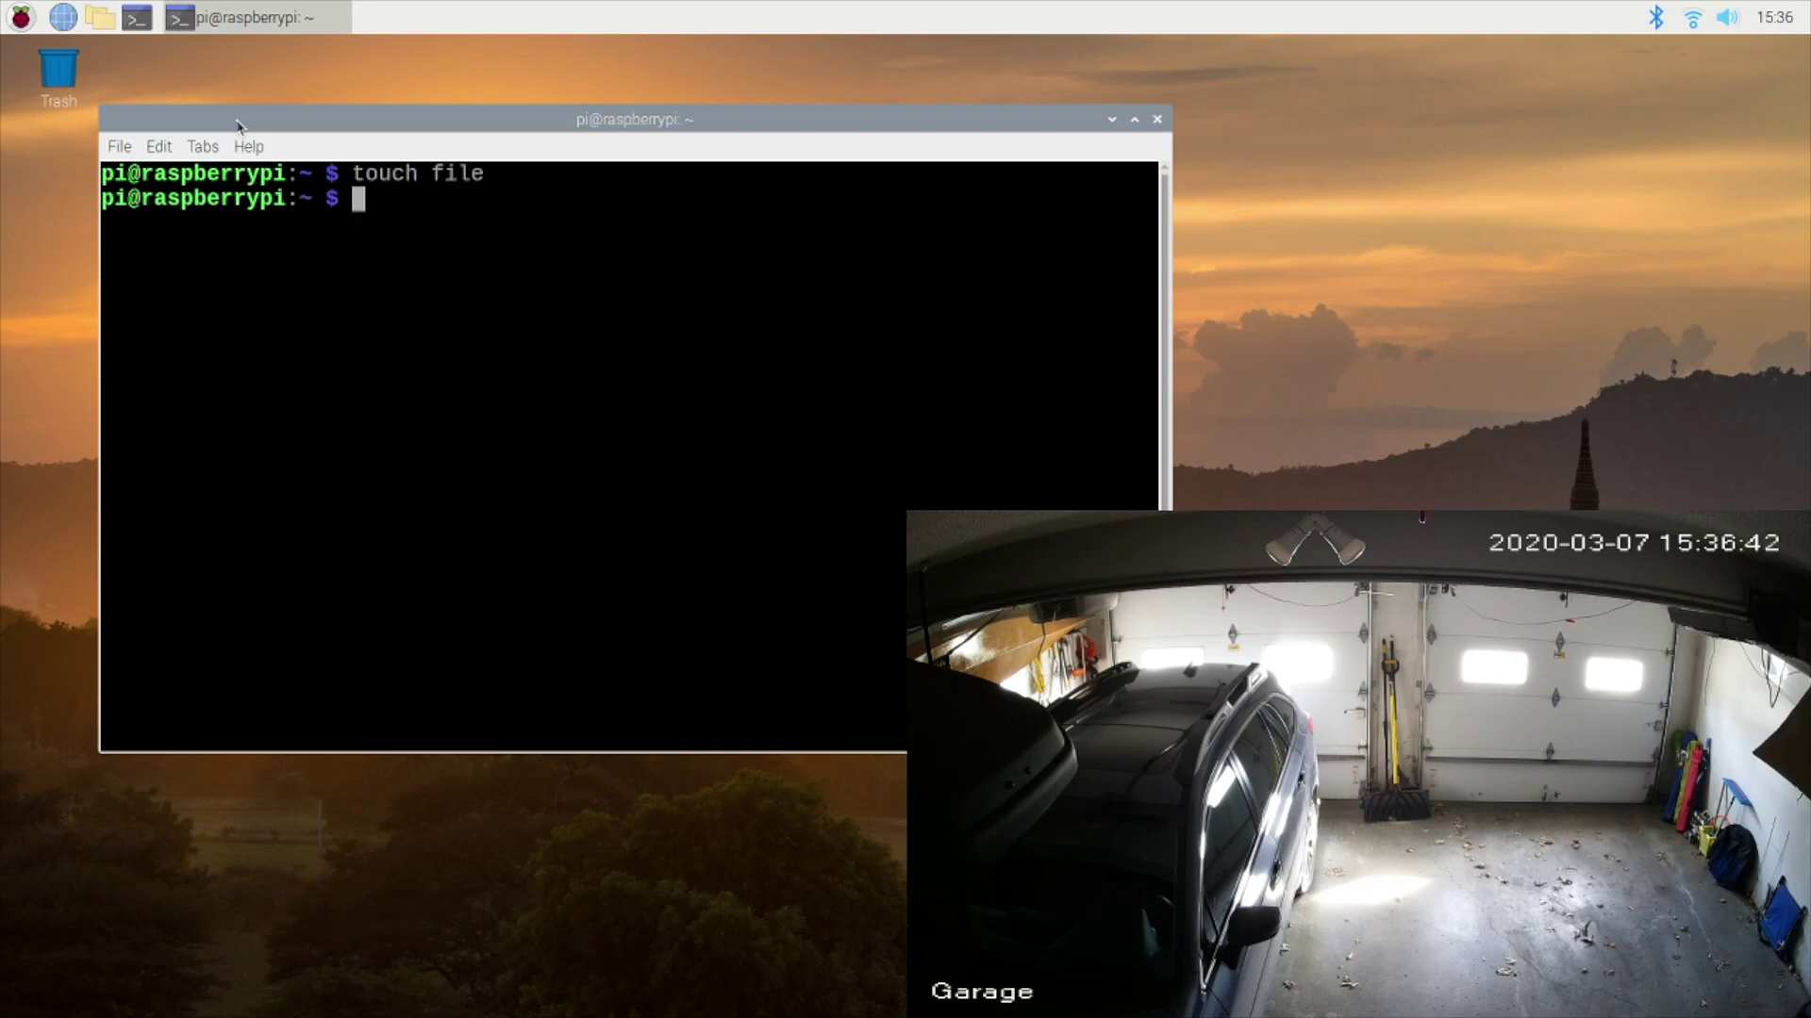
{"action": "type", "text": "ls"}
{"action": "key", "text": "Return"}
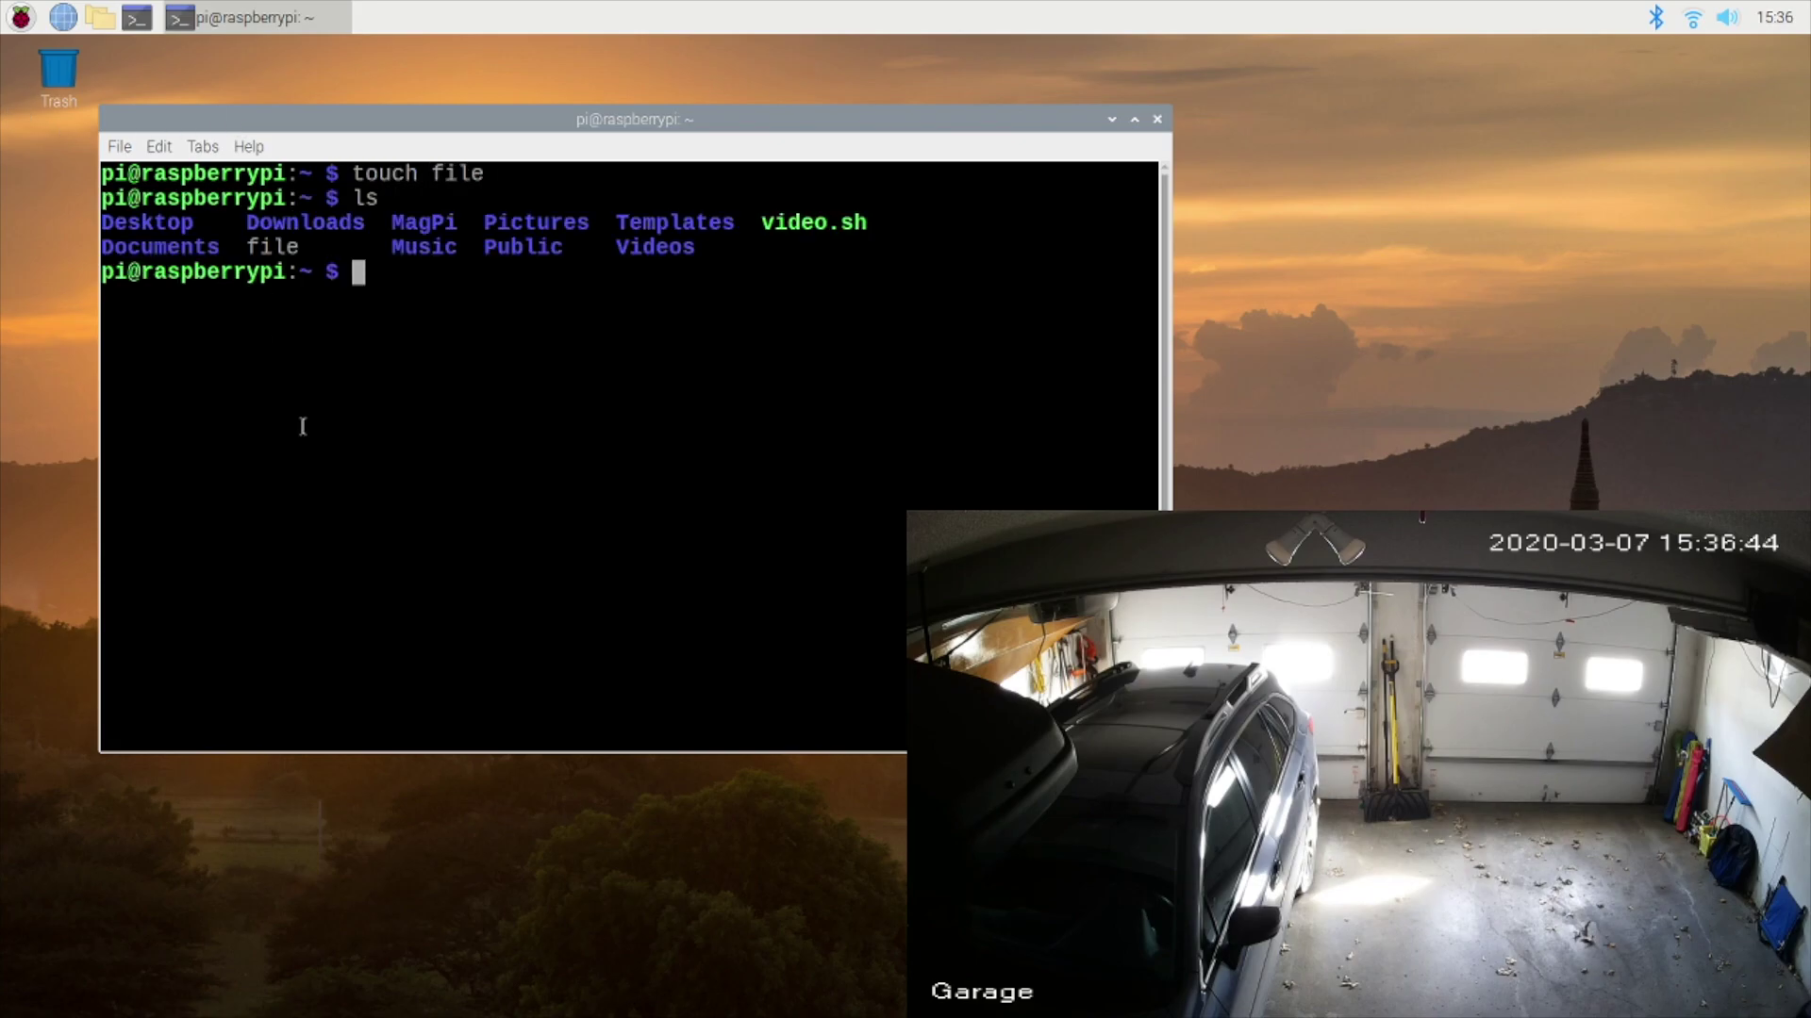
{"action": "left_click_drag", "start_coordinate": [248, 247], "coordinate": [304, 251]}
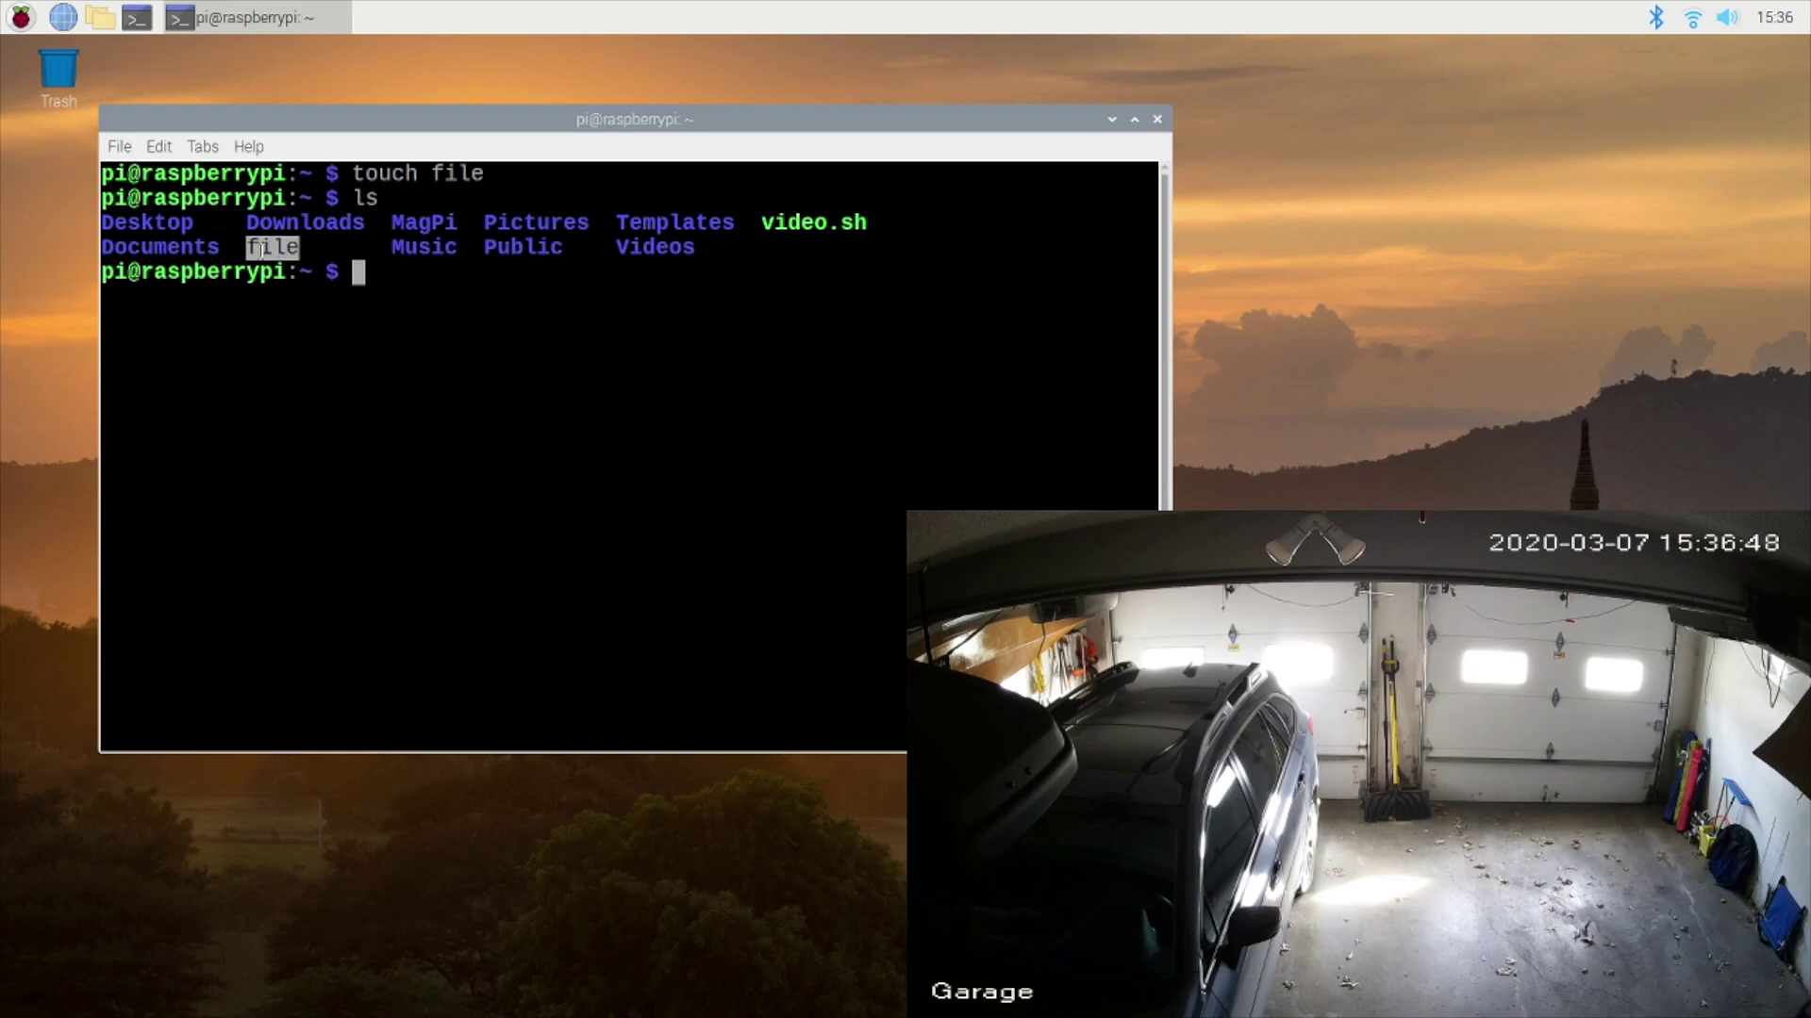
{"action": "type", "text": "sudo reboot"}
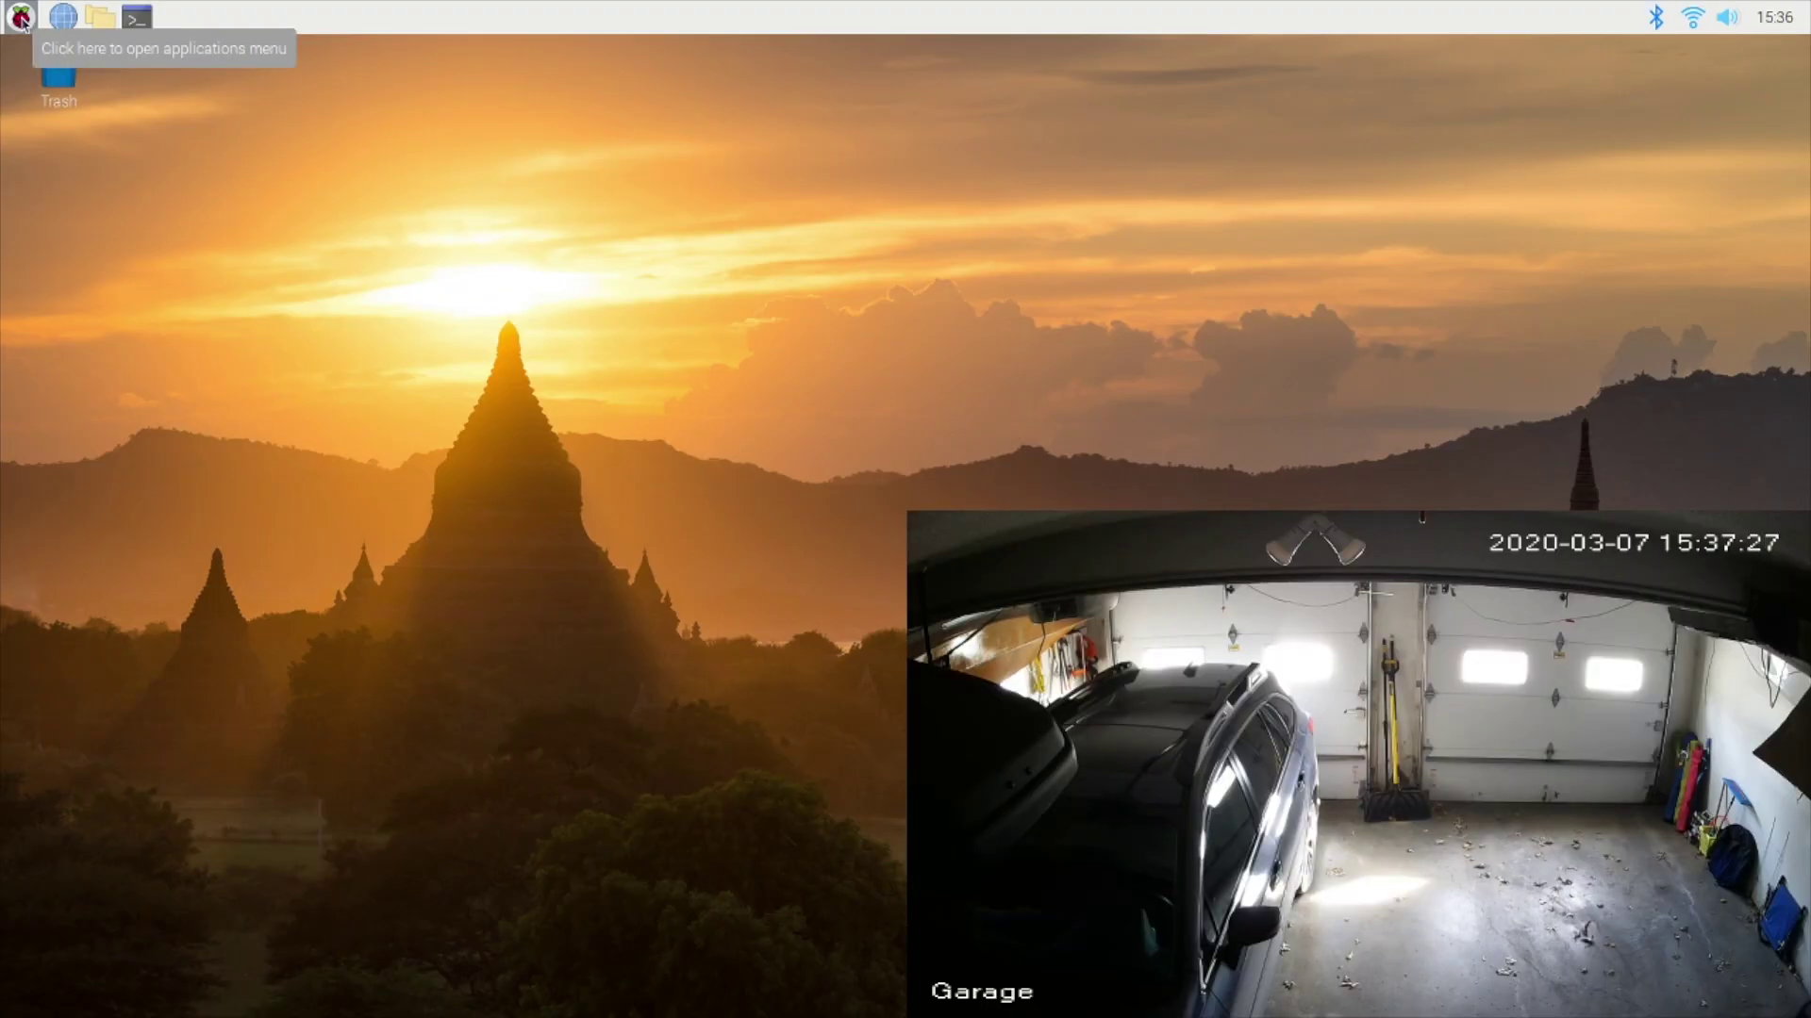
Run ls in a fresh terminal and see that 'file' no longer exists.
{"action": "left_click", "coordinate": [132, 29]}
{"action": "type", "text": "ls"}
{"action": "key", "text": "Return"}
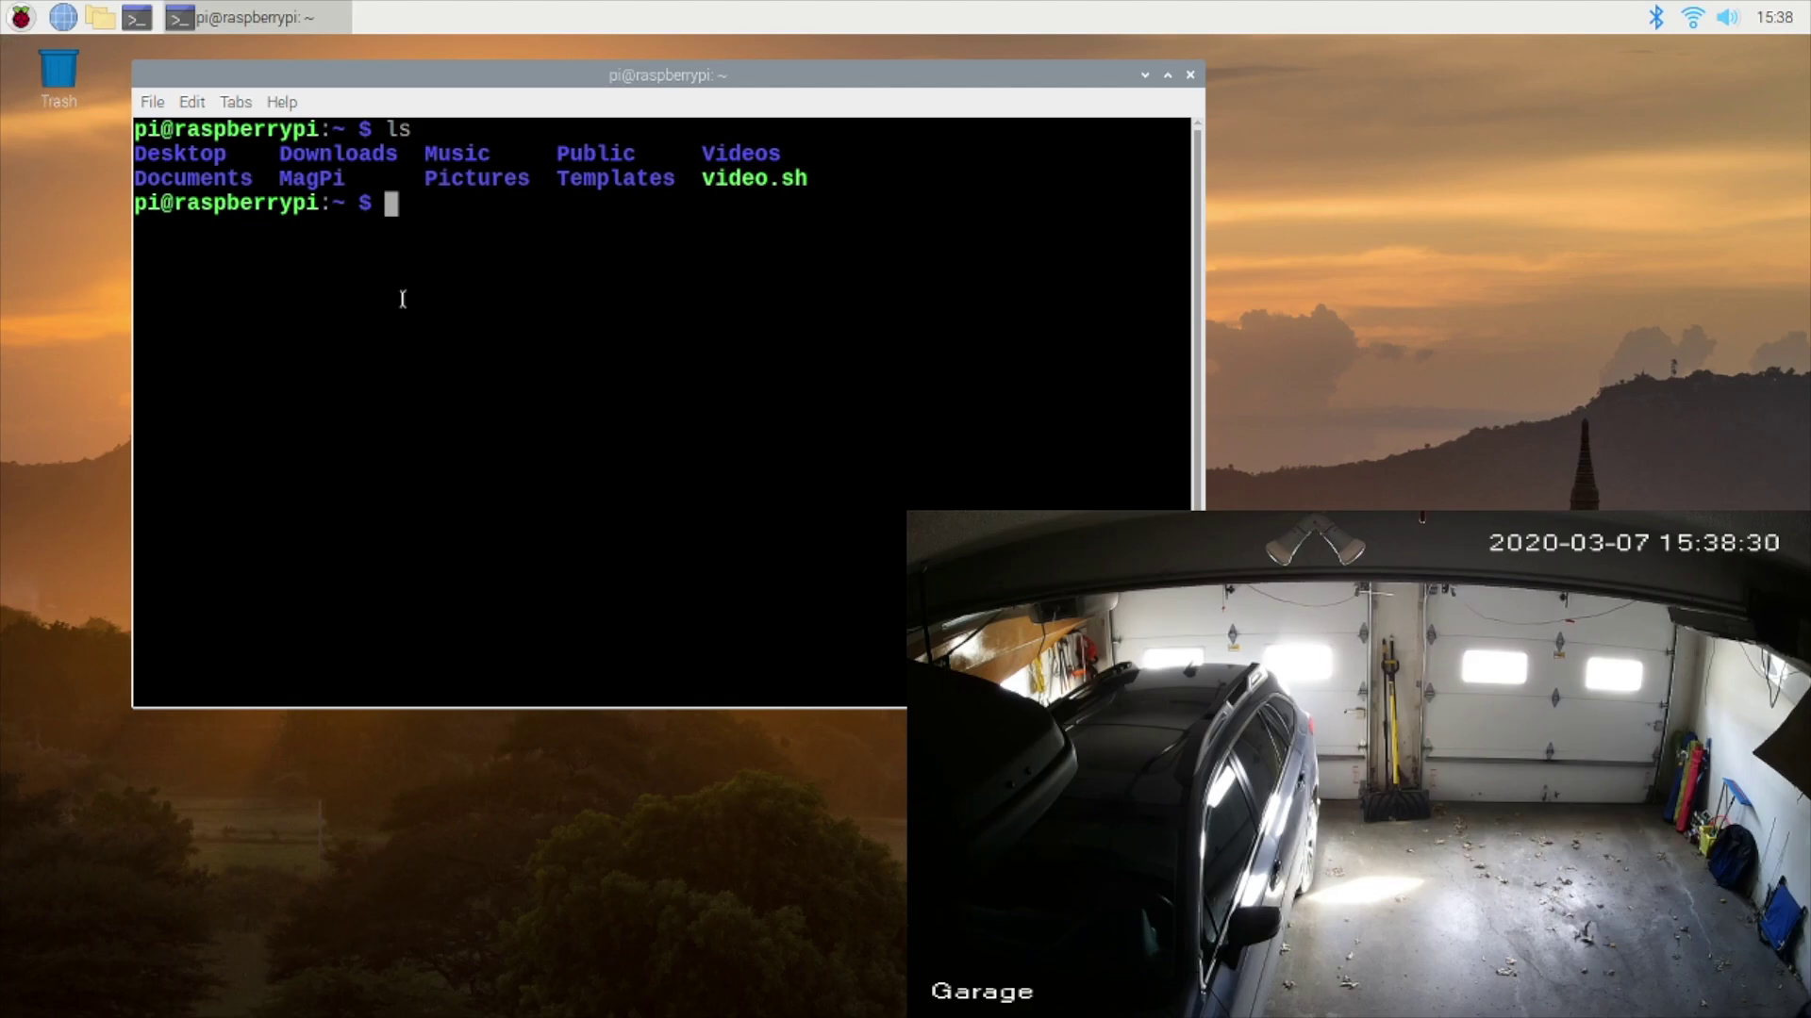
Run sudo raspi-config and go to Advanced Options > Overlay FS.
{"action": "type", "text": "sudo raspi-config"}
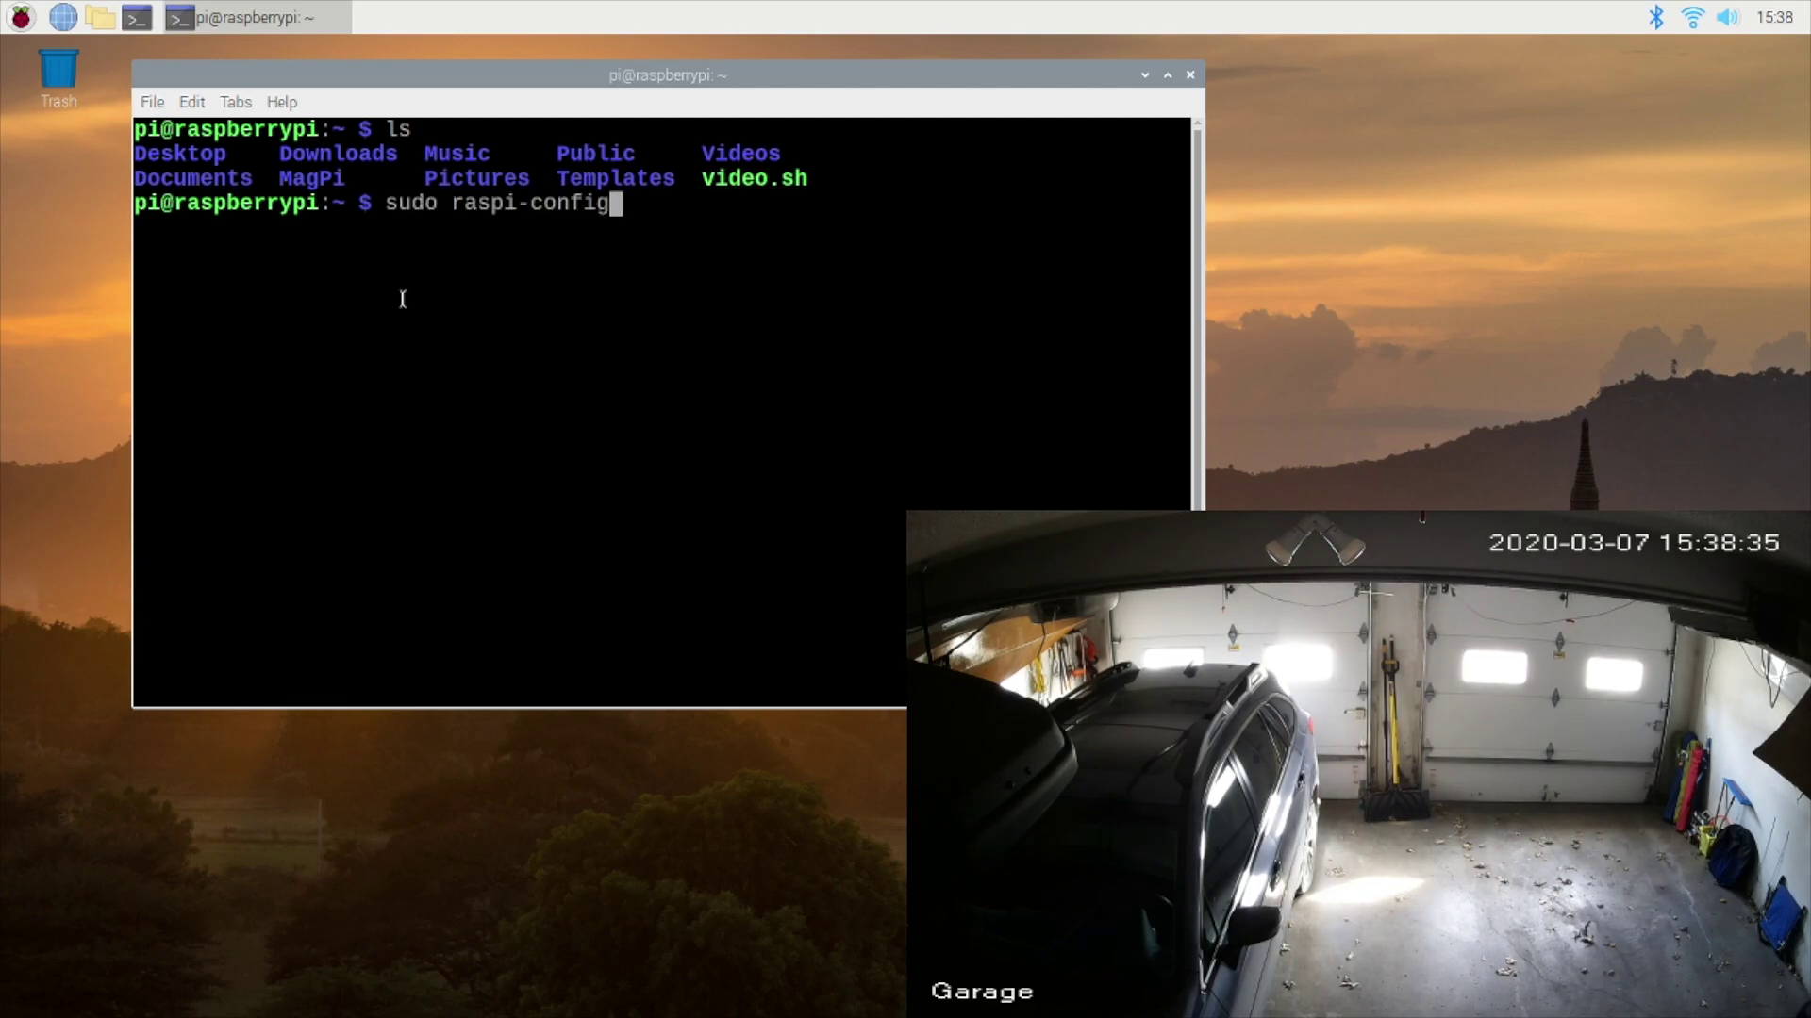
{"action": "key", "text": "Return"}
{"action": "key", "text": "Down"}
{"action": "key", "text": "Down"}
{"action": "key", "text": "Down"}
{"action": "key", "text": "Down"}
{"action": "key", "text": "Down"}
{"action": "key", "text": "Down"}
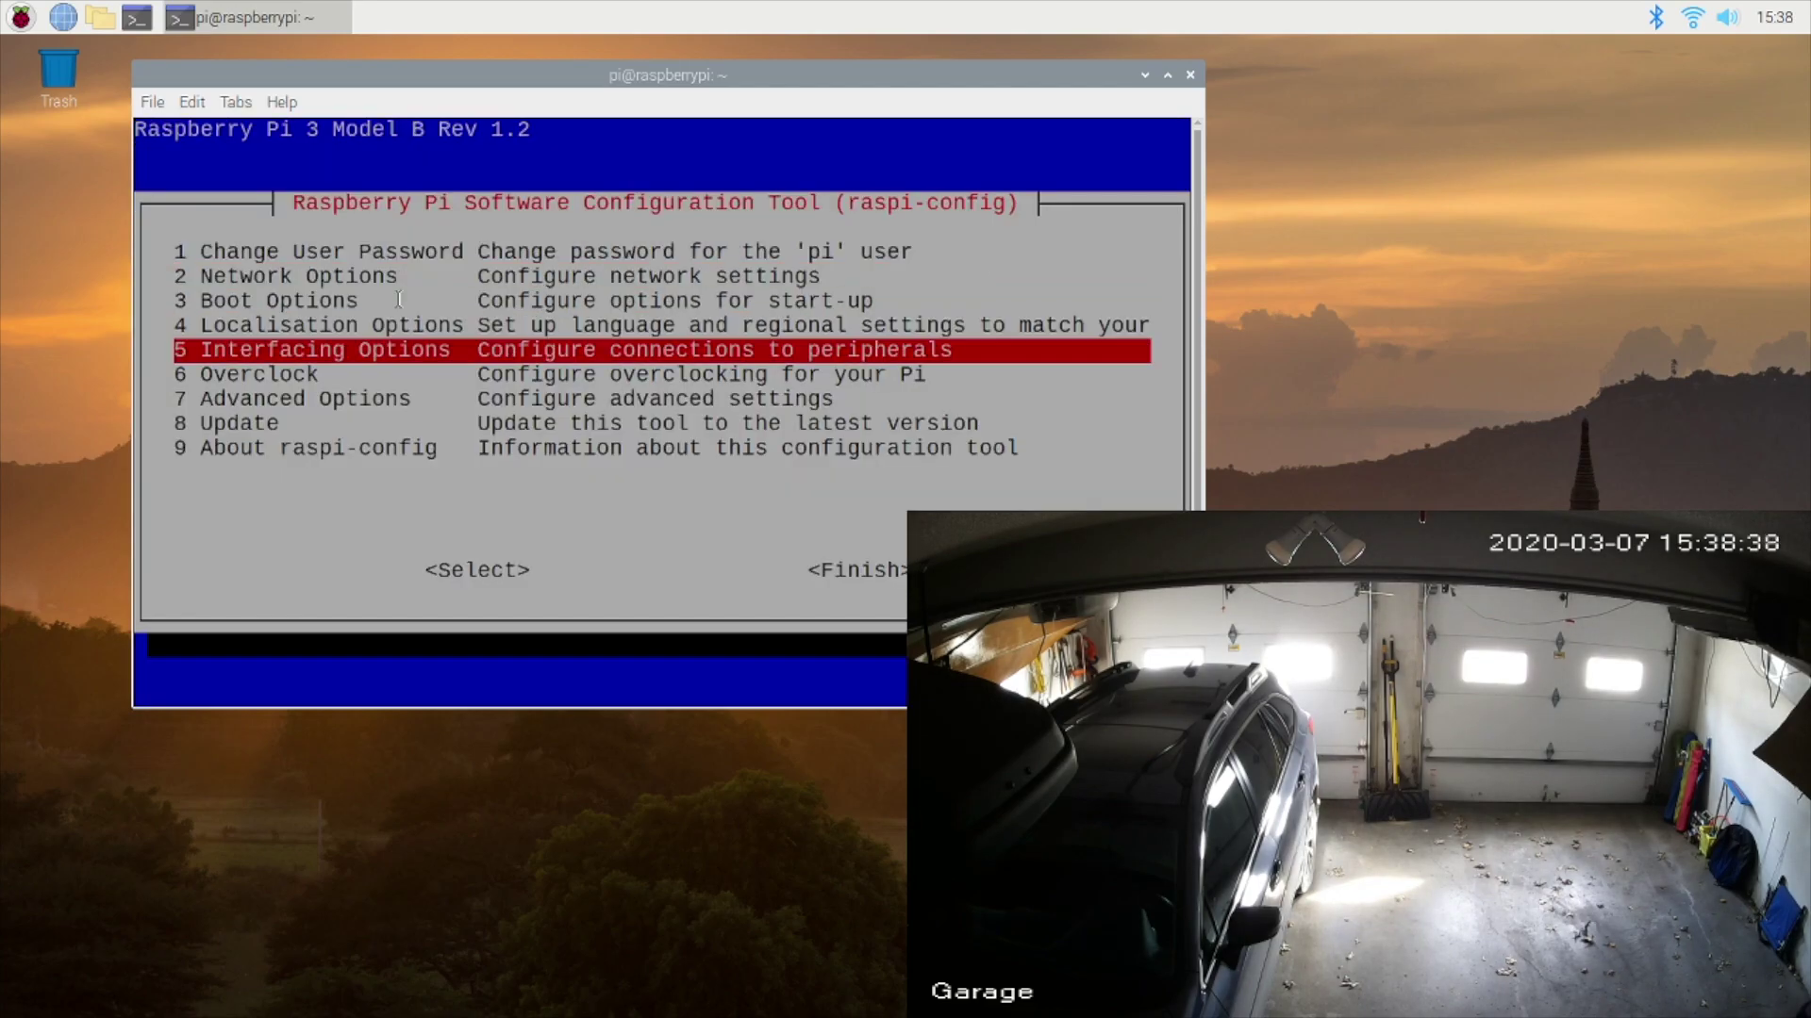
{"action": "key", "text": "Return"}
{"action": "key", "text": "Down"}
{"action": "key", "text": "Down"}
{"action": "key", "text": "Down"}
{"action": "key", "text": "Down"}
{"action": "key", "text": "Down"}
{"action": "key", "text": "Down"}
{"action": "key", "text": "Down"}
{"action": "key", "text": "Down"}
{"action": "key", "text": "Down"}
{"action": "key", "text": "Down"}
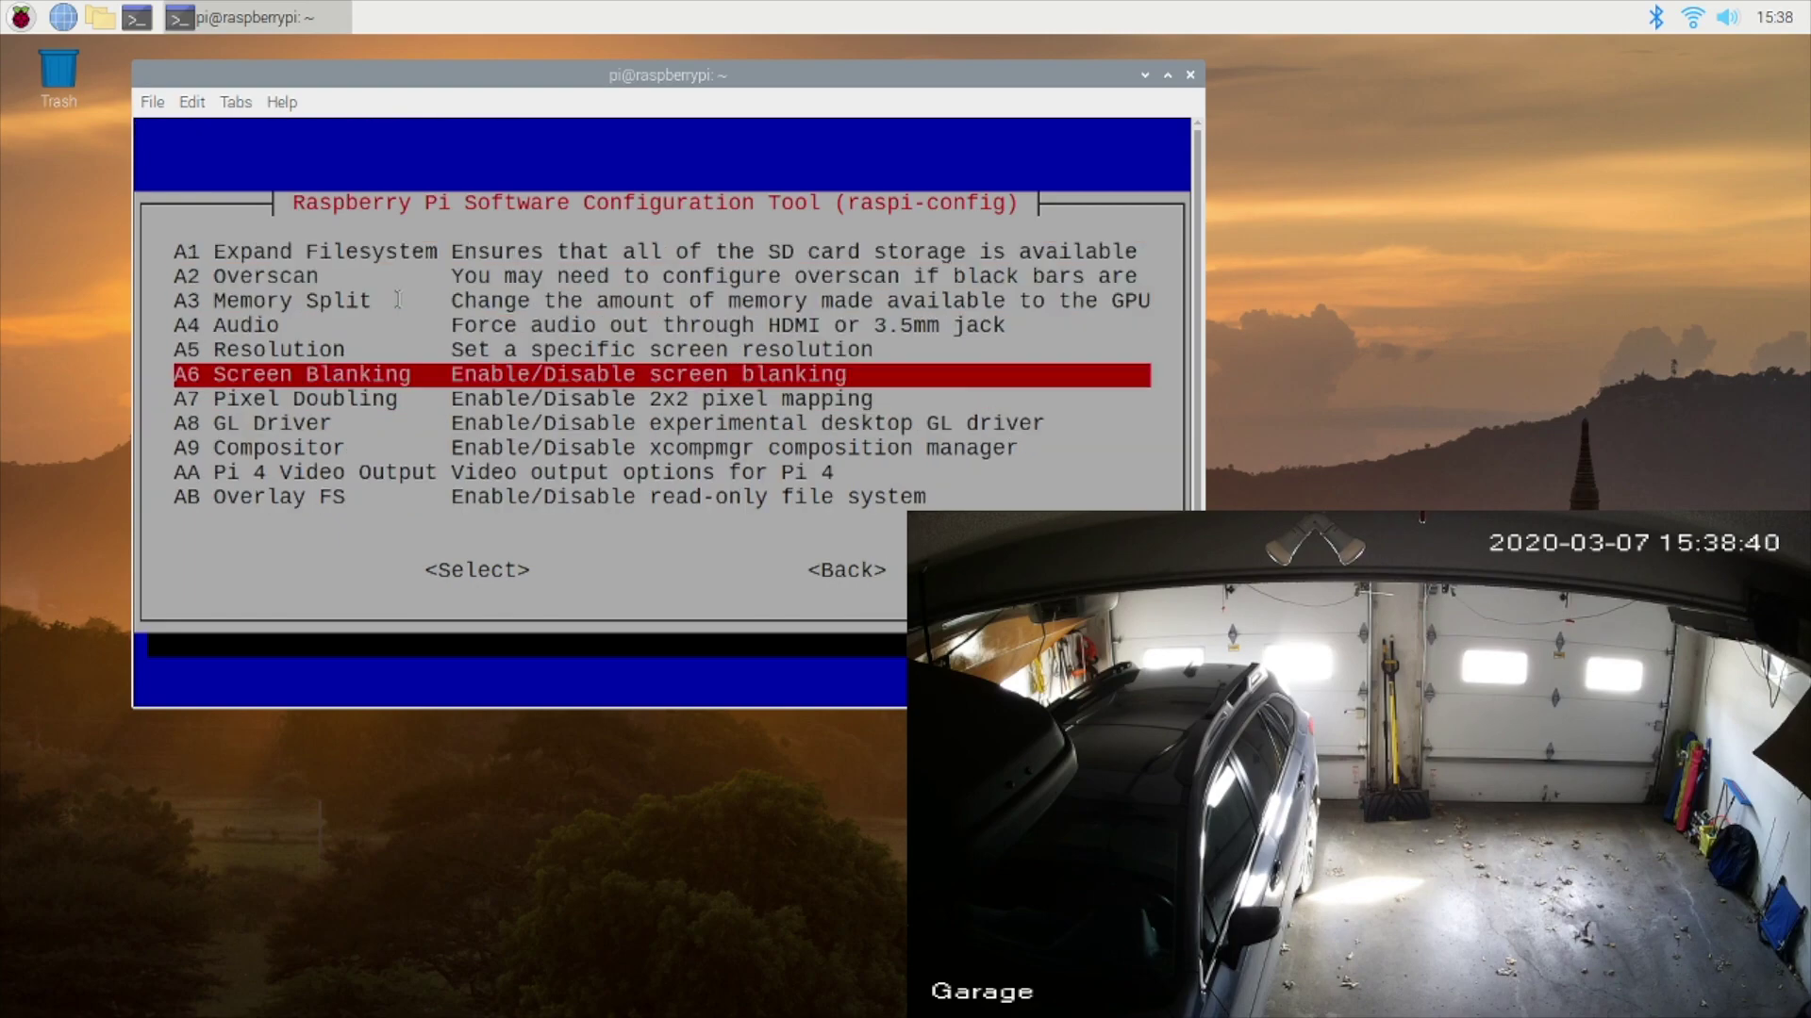
{"action": "key", "text": "Return"}
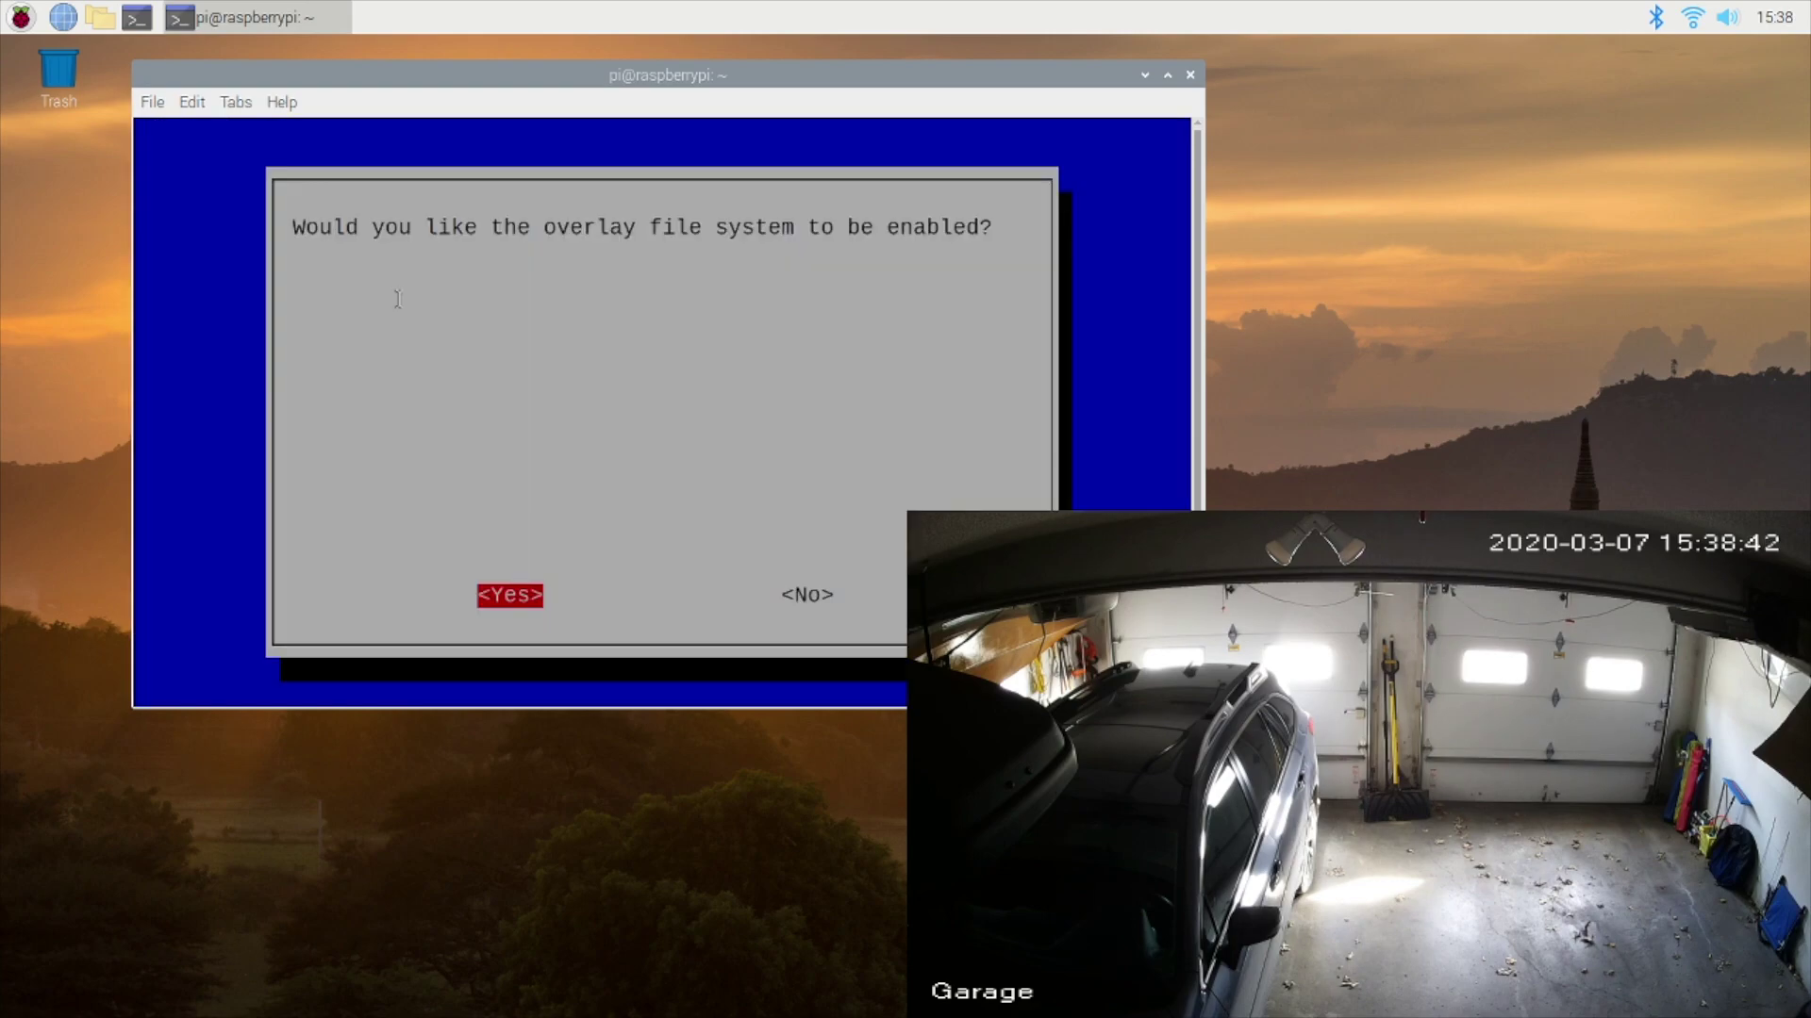
Answer No to disable the overlay, dismiss both notices, and finish to the reboot prompt.
{"action": "left_click_drag", "start_coordinate": [484, 79], "coordinate": [372, 64]}
{"action": "key", "text": "Right"}
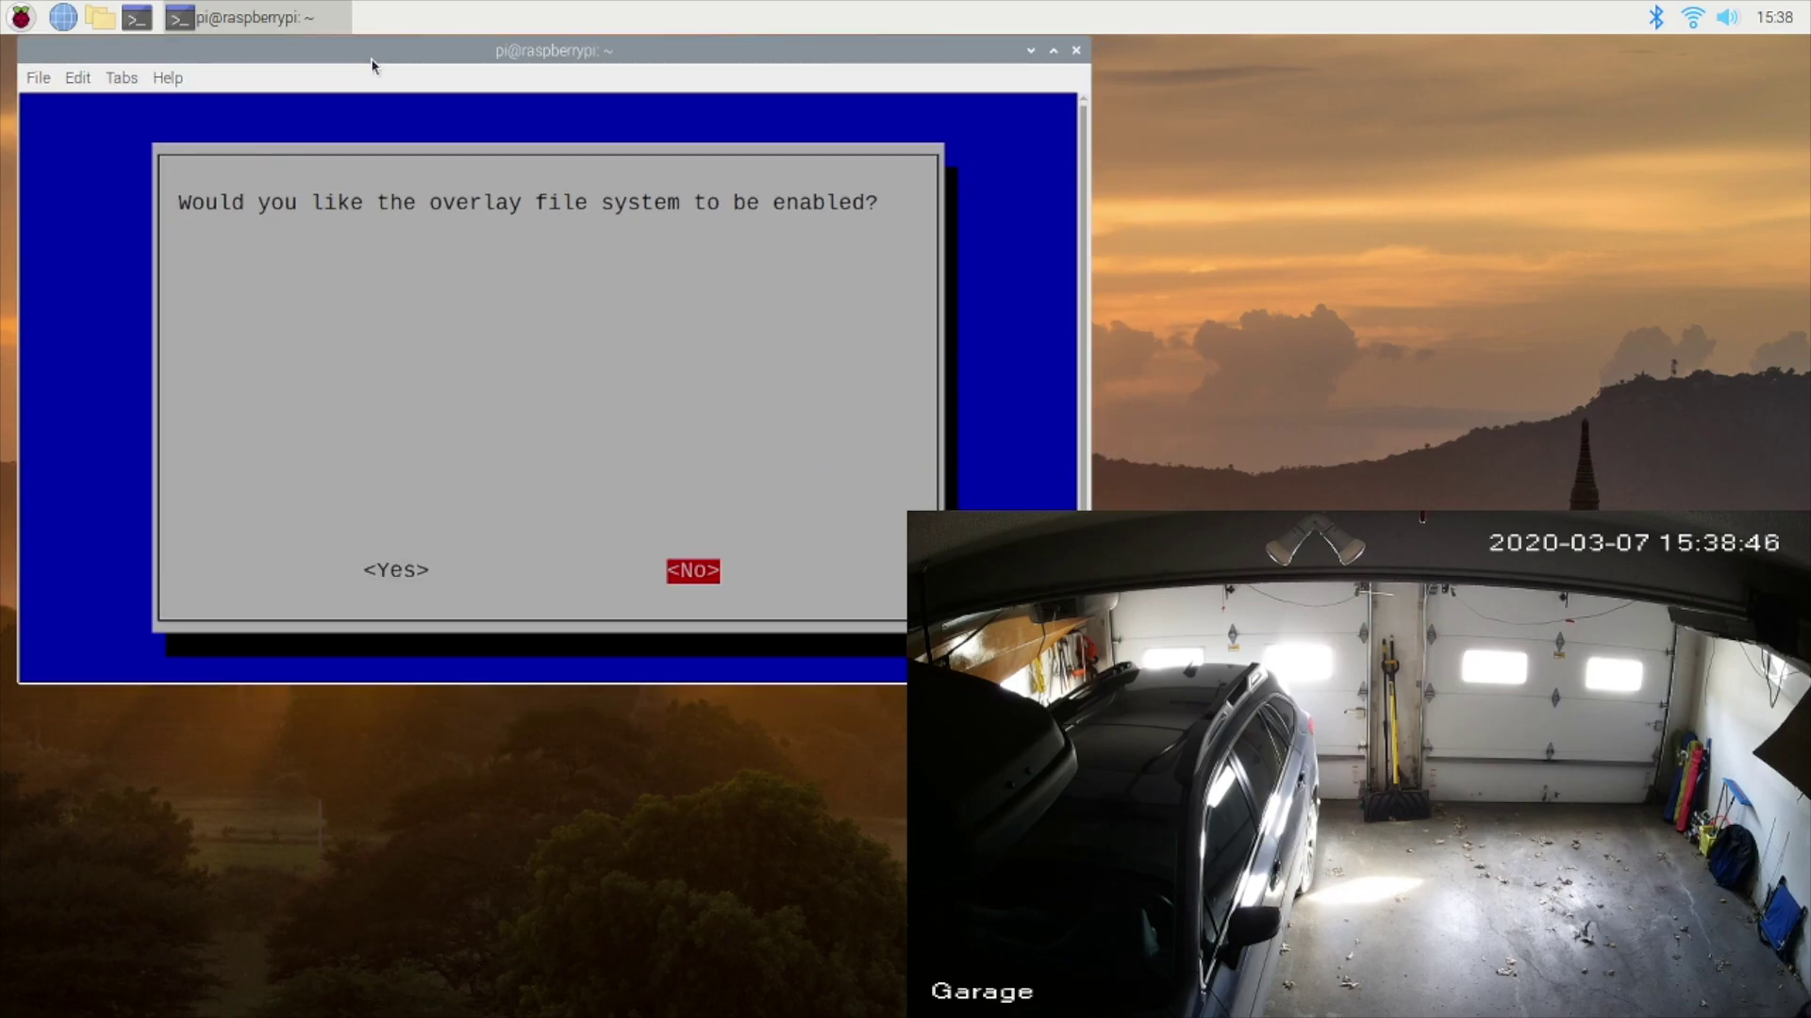
{"action": "key", "text": "Return"}
{"action": "key", "text": "Return"}
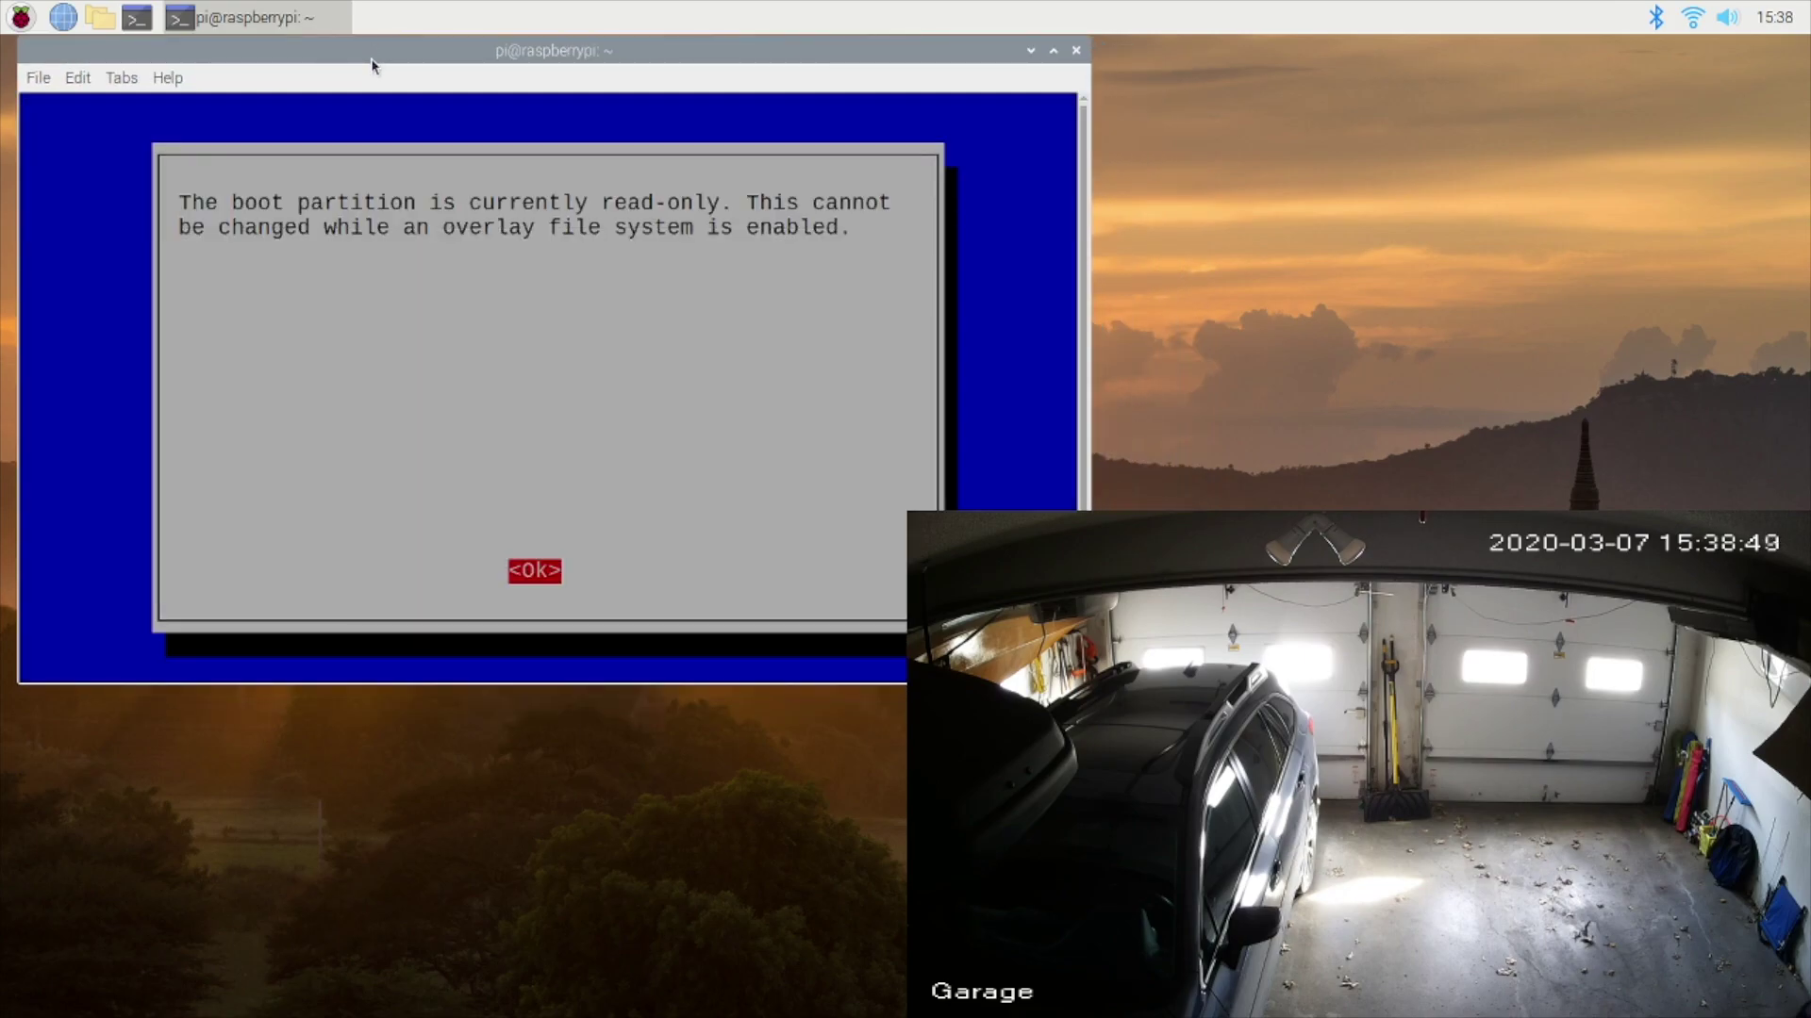
{"action": "key", "text": "Return"}
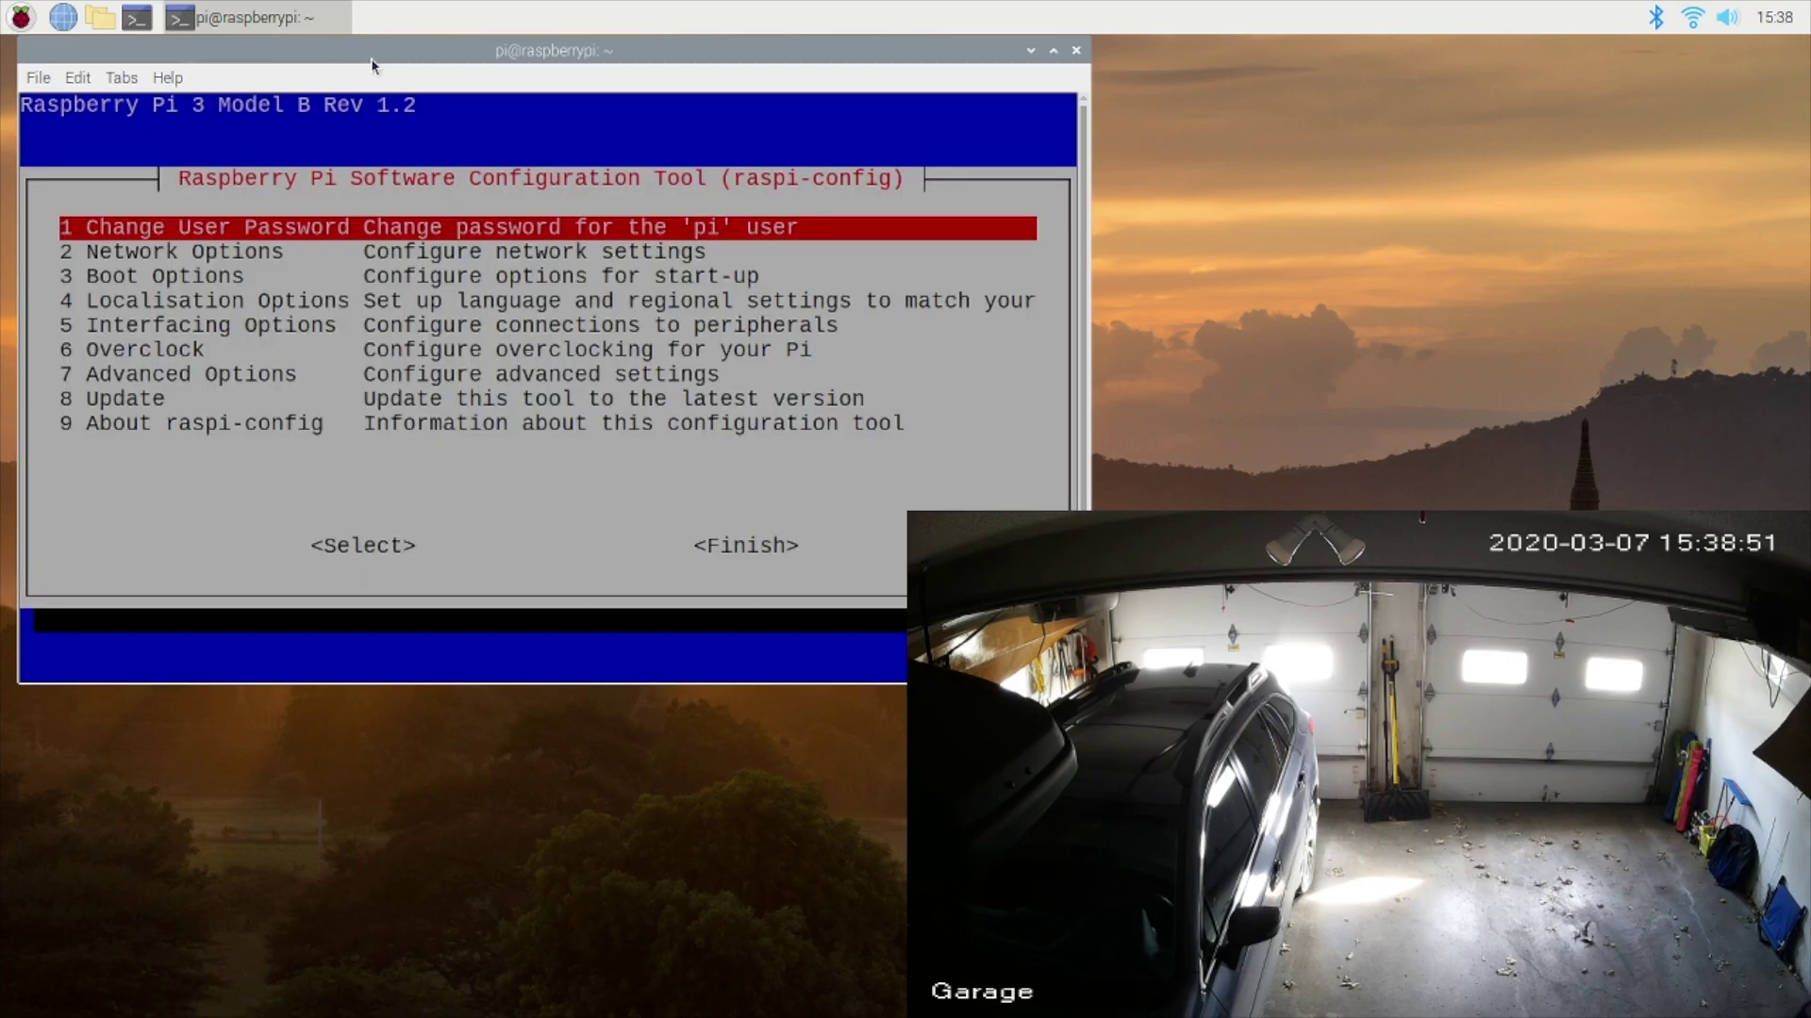
{"action": "key", "text": "Tab"}
{"action": "key", "text": "Tab"}
{"action": "key", "text": "Return"}
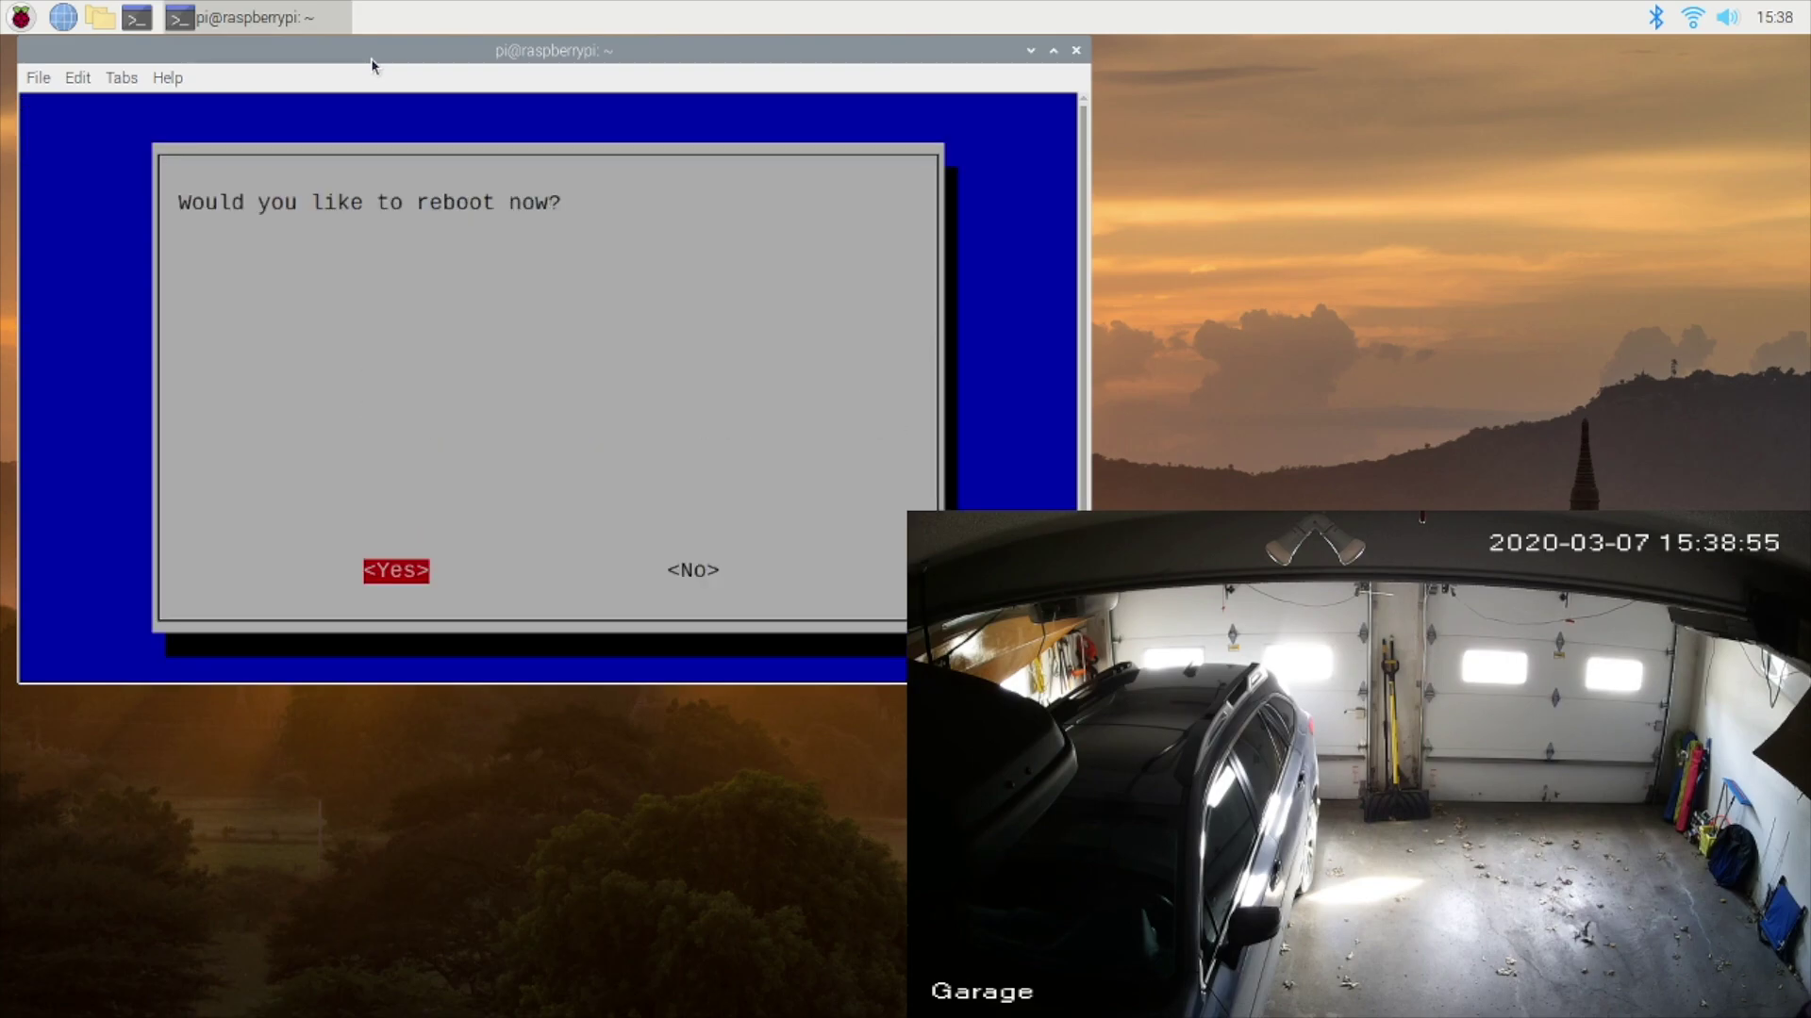
{"action": "key", "text": "Return"}
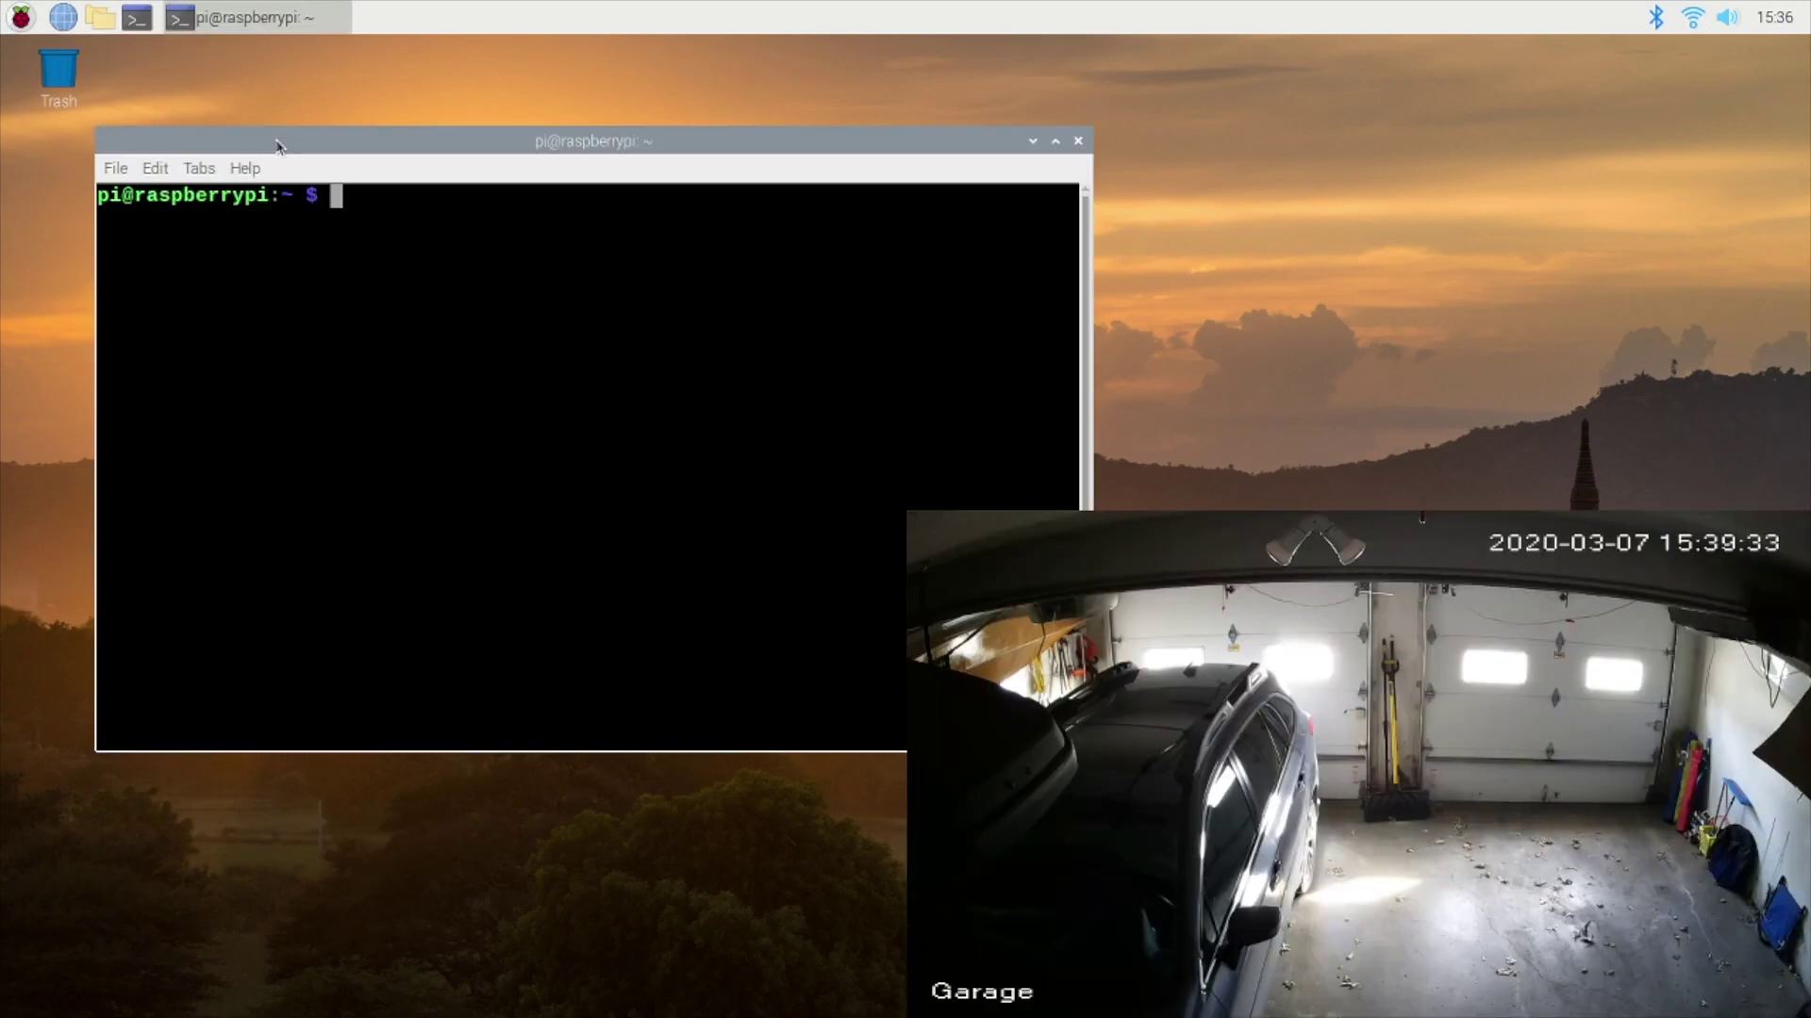
List the home folder, recreate 'file' with touch, list it again, and enter sudo reboot.
{"action": "type", "text": "ls"}
{"action": "key", "text": "Return"}
{"action": "type", "text": "touch file"}
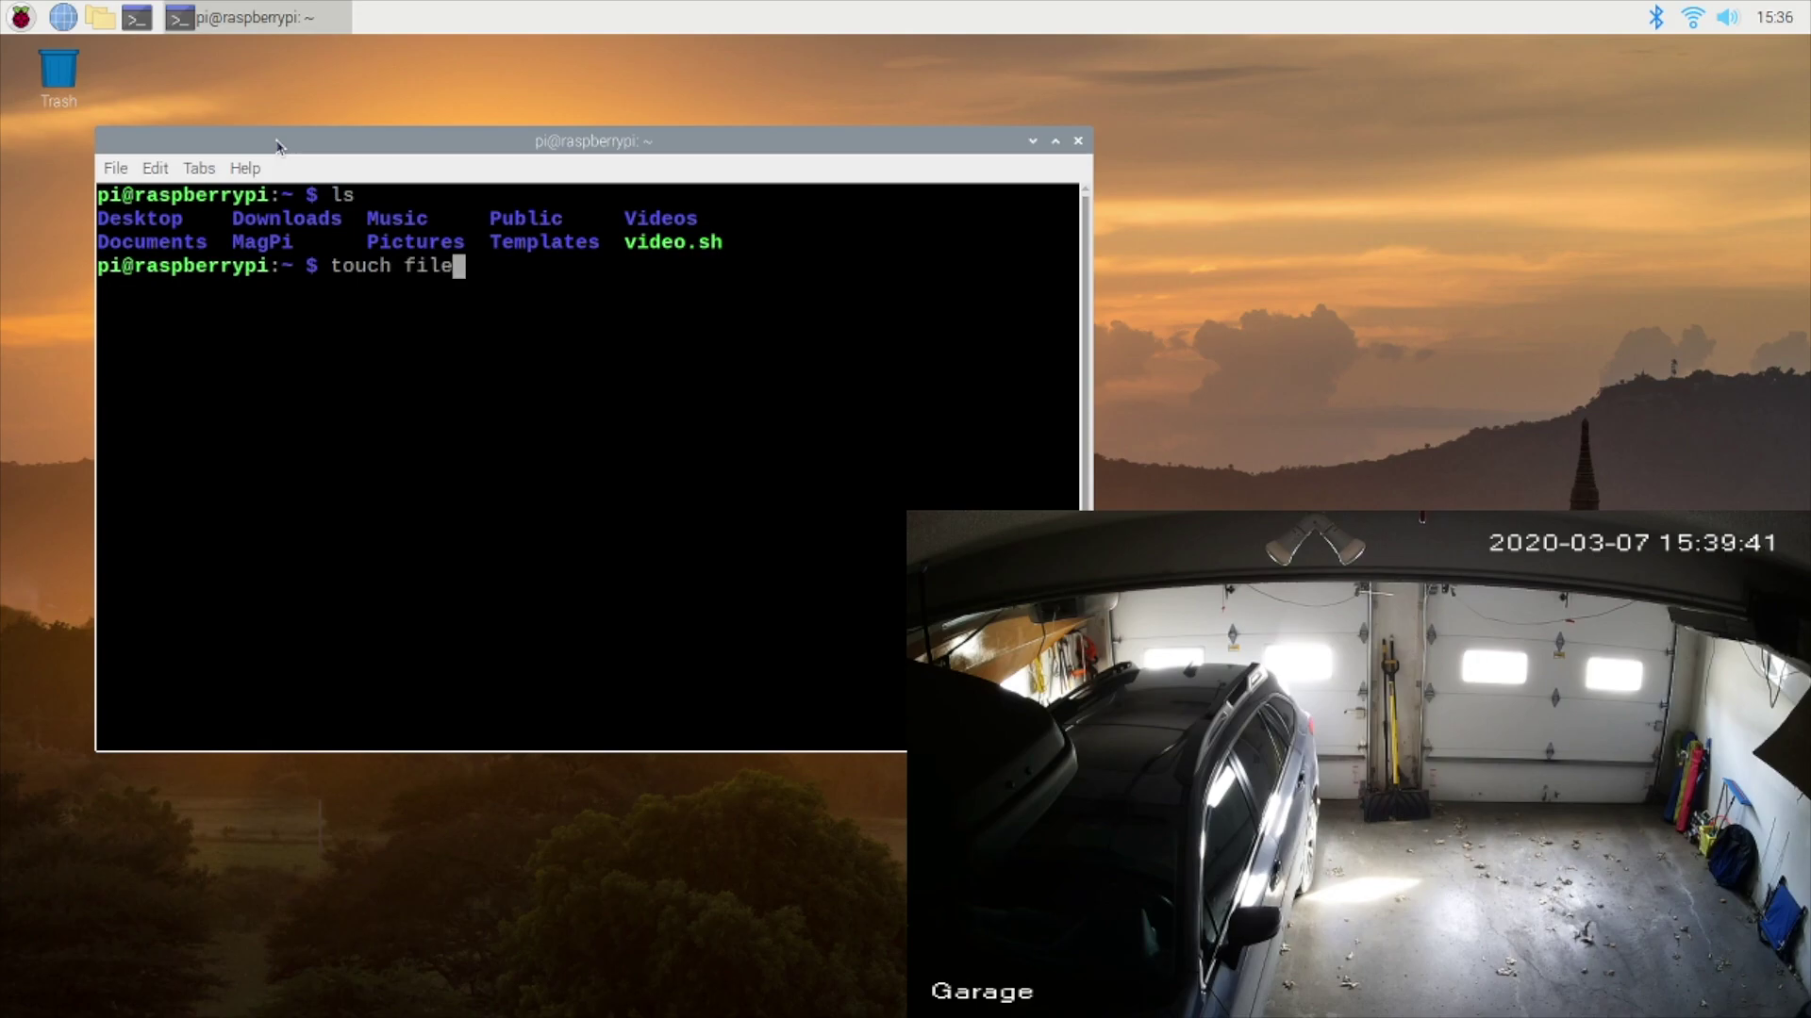
{"action": "key", "text": "Return"}
{"action": "type", "text": "ls"}
{"action": "key", "text": "Return"}
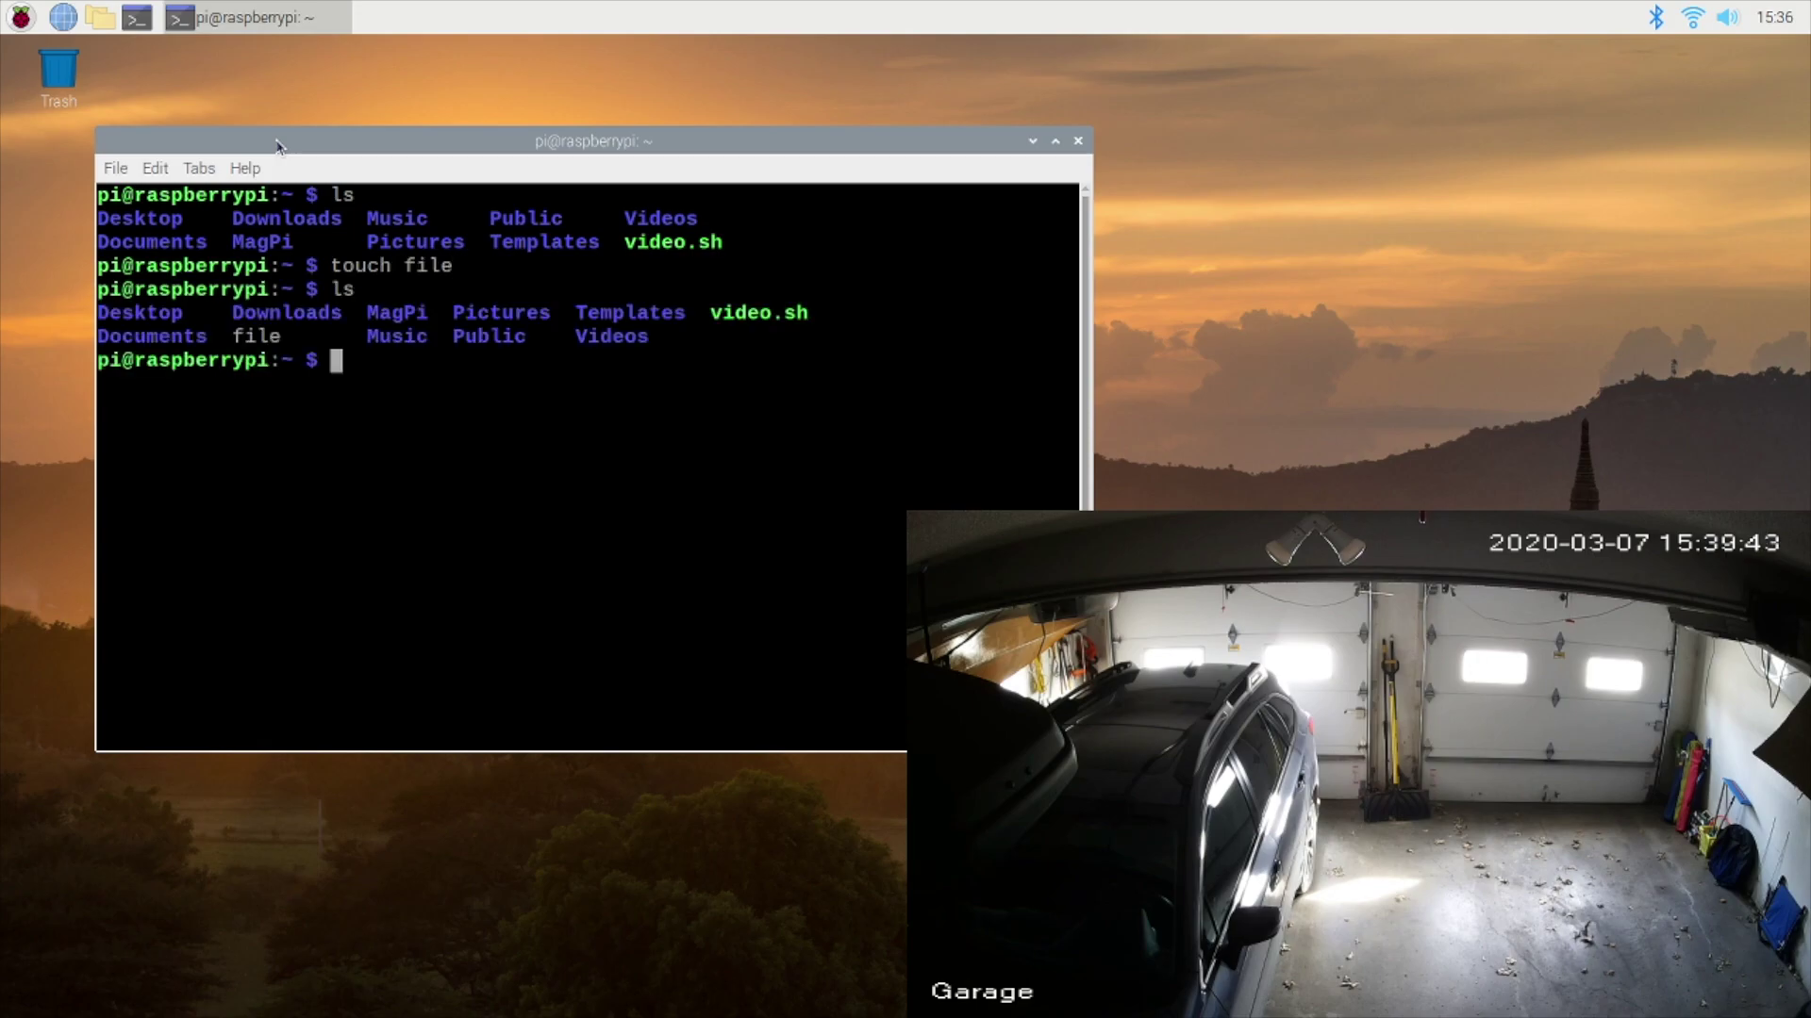
{"action": "type", "text": "sudo rebooy"}
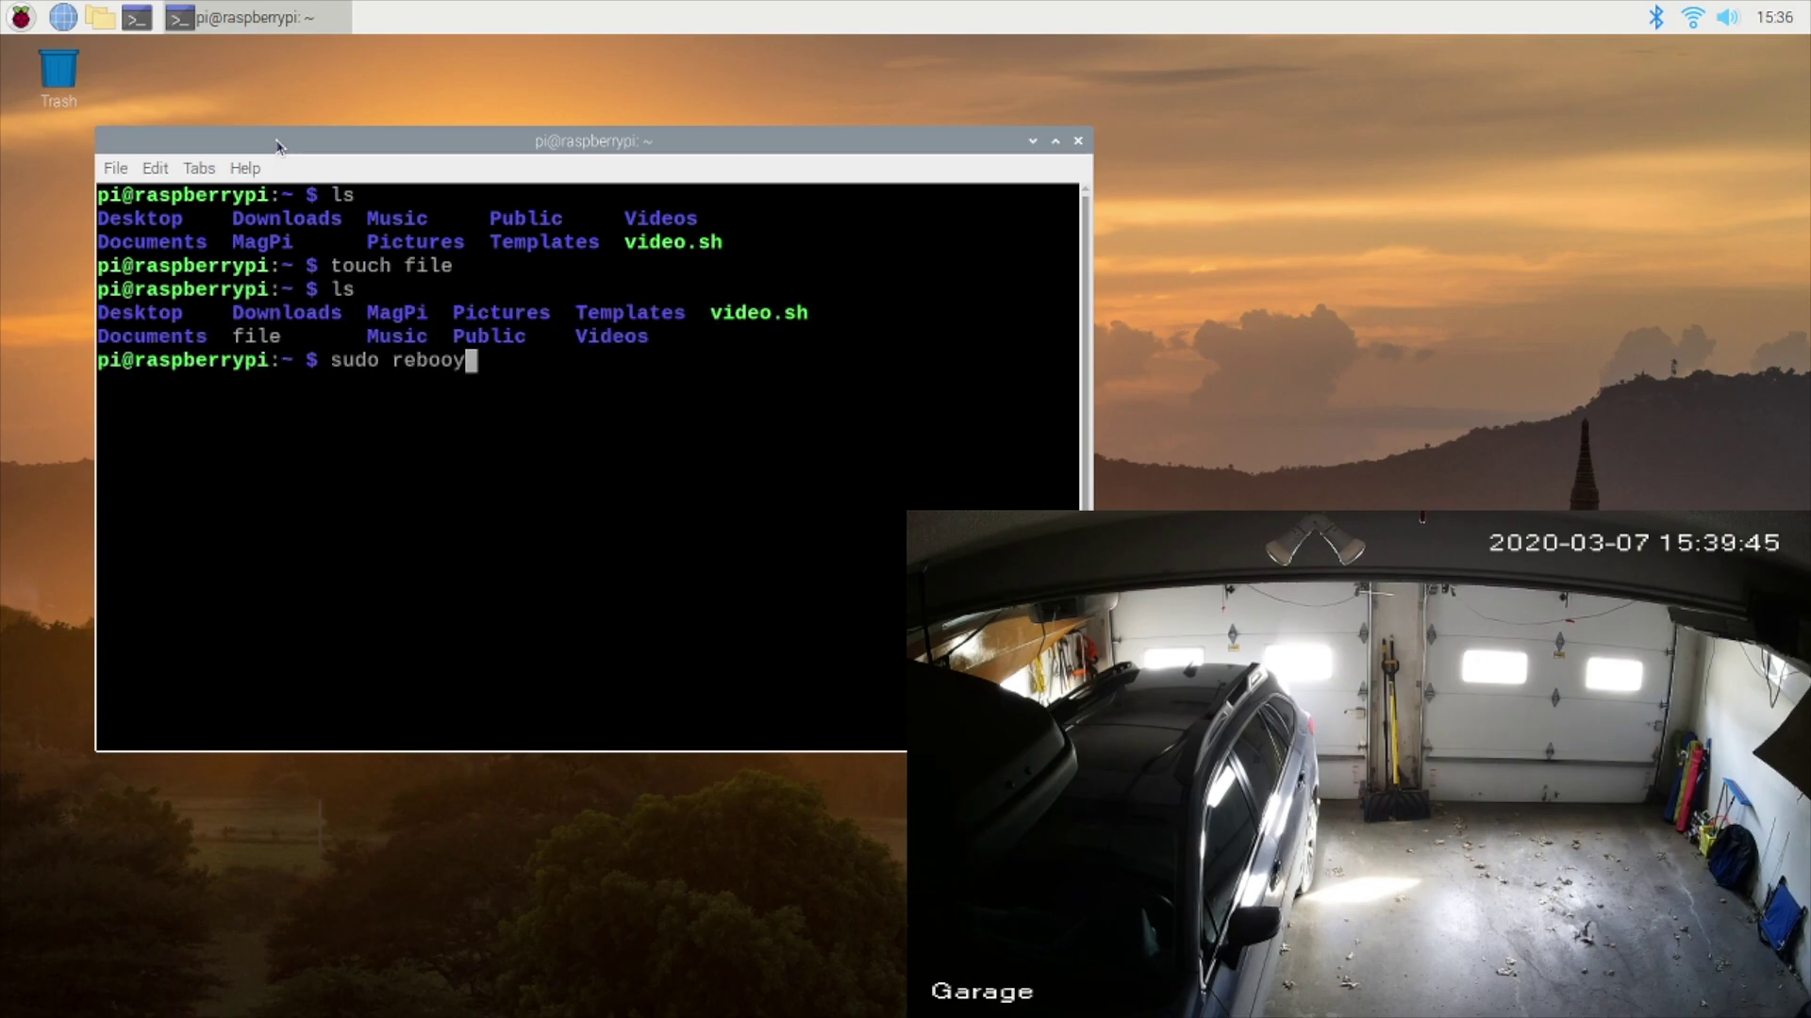
{"action": "key", "text": "BackSpace"}
{"action": "type", "text": "t"}
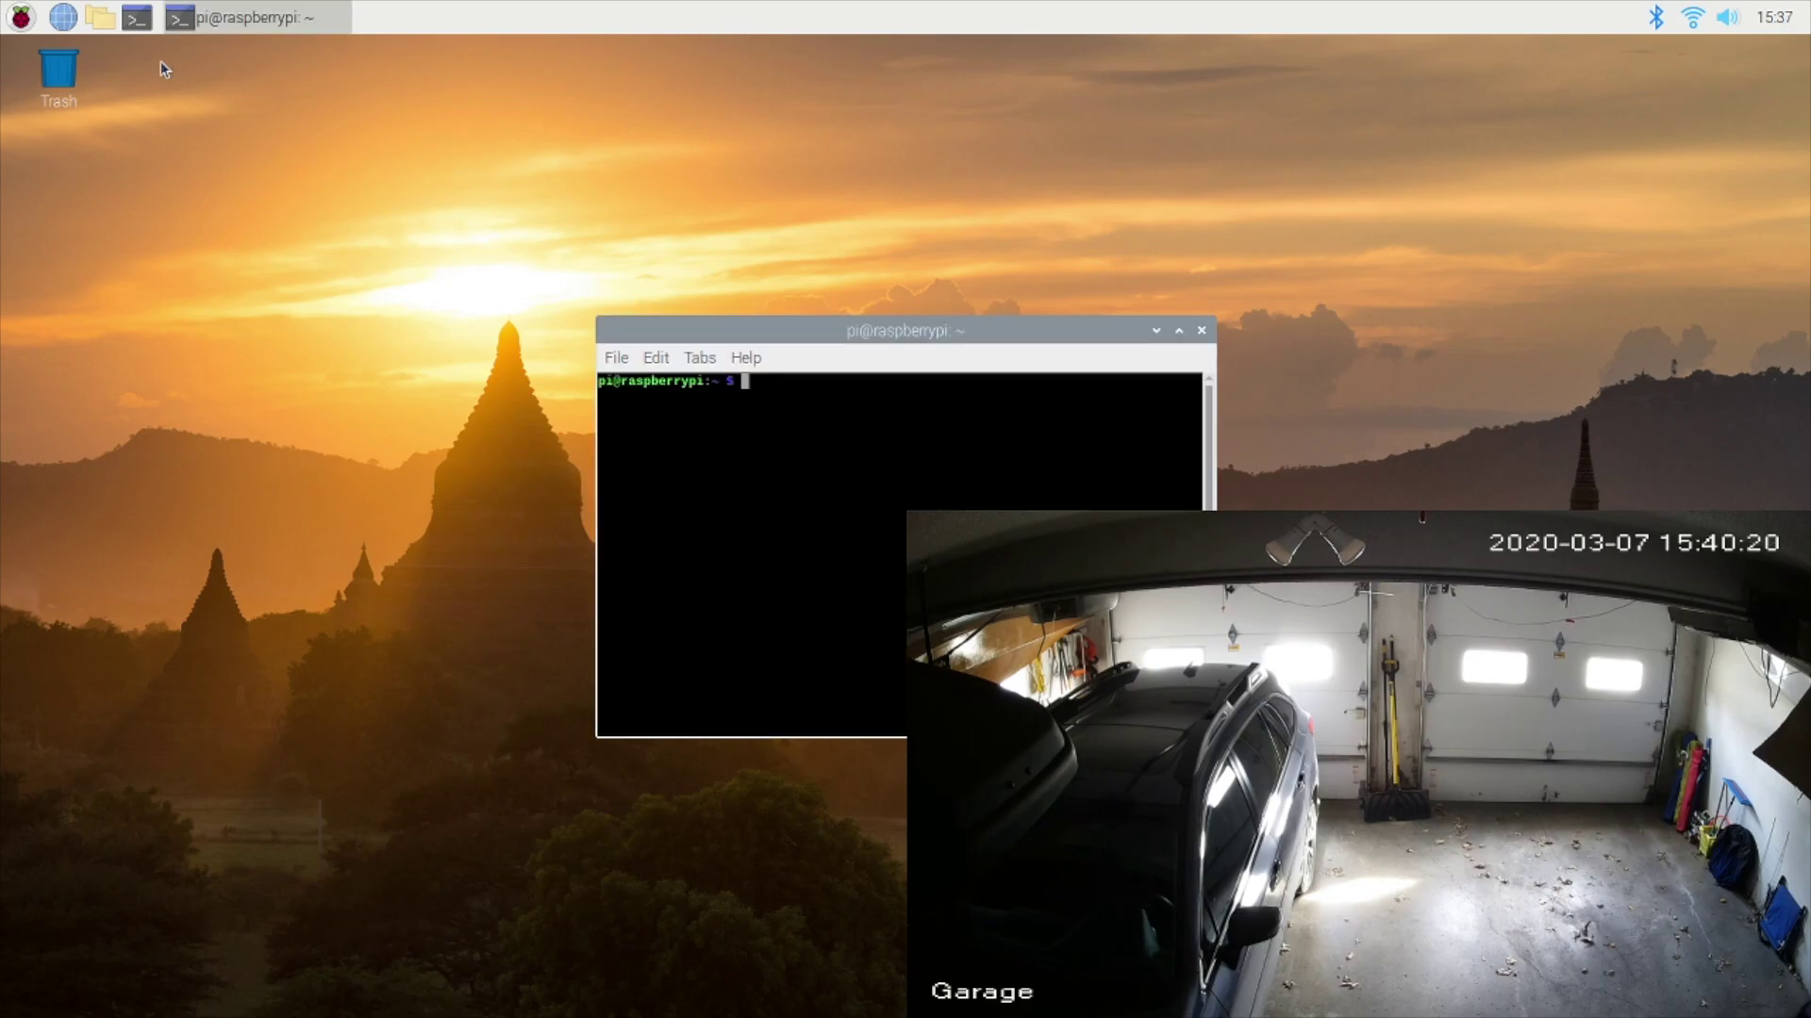
Run ls after the reboot to confirm 'file' is still in the home folder.
{"action": "type", "text": "ls"}
{"action": "key", "text": "Return"}
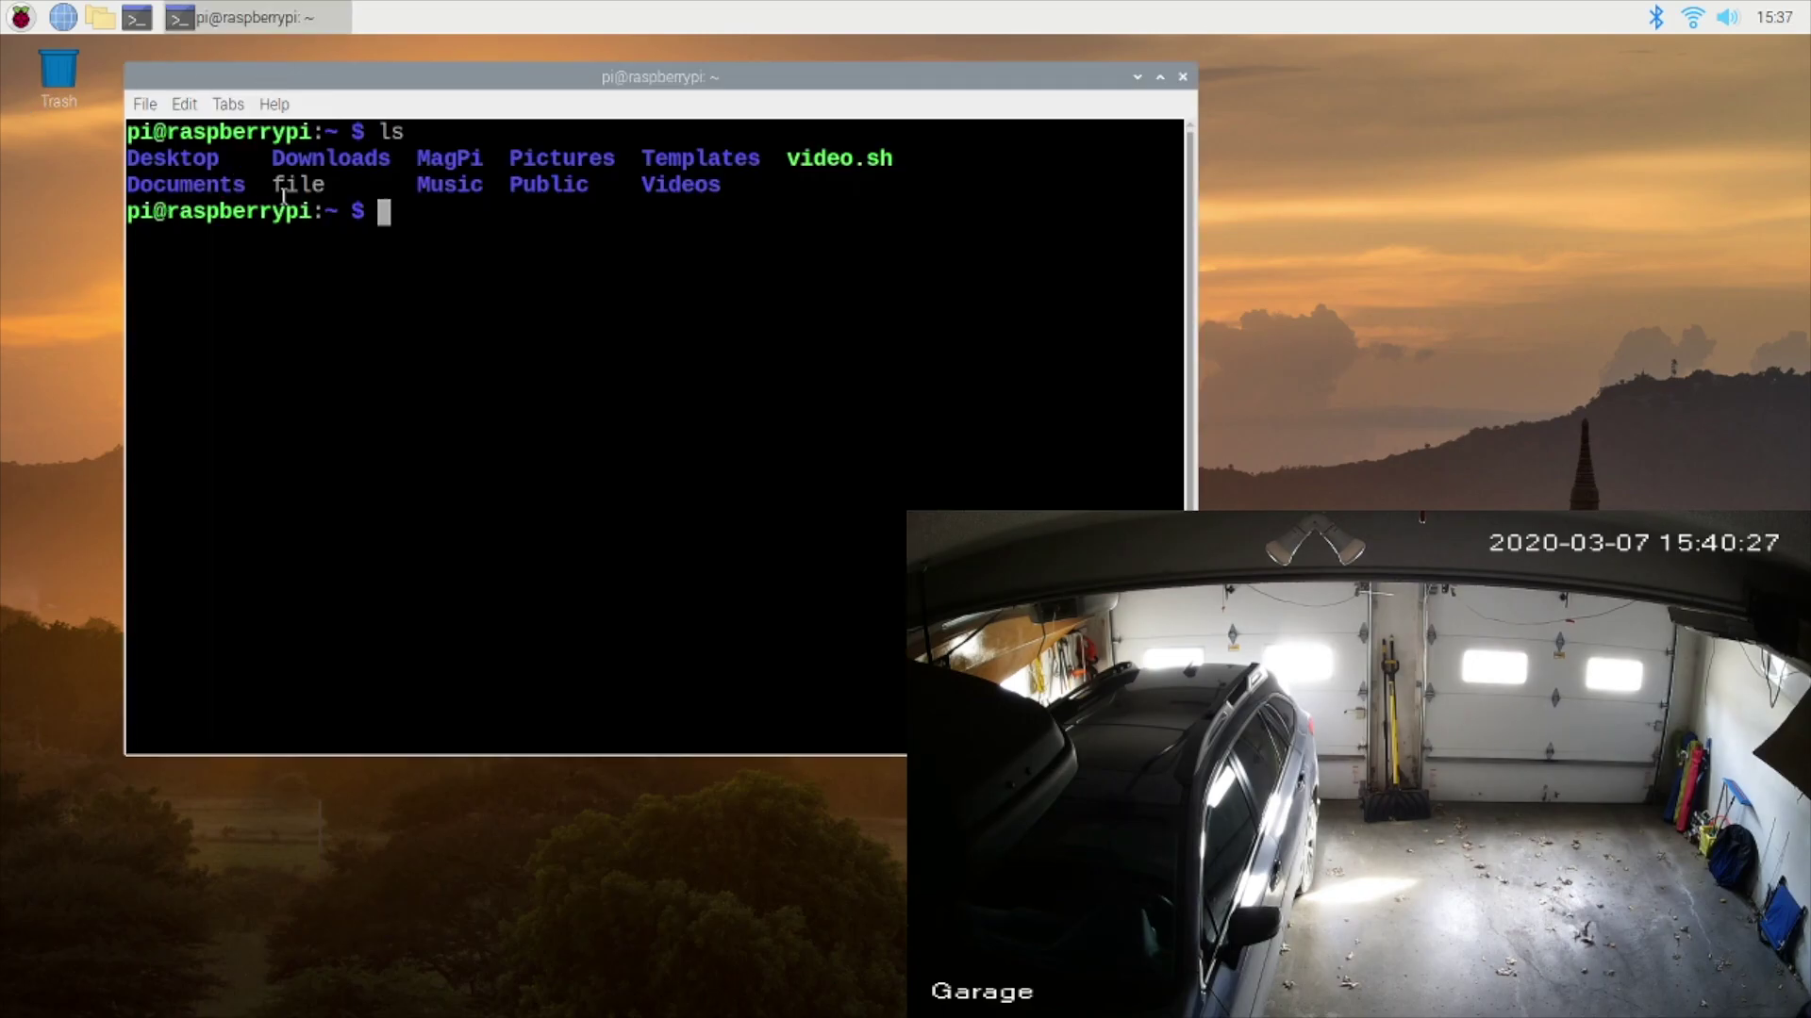